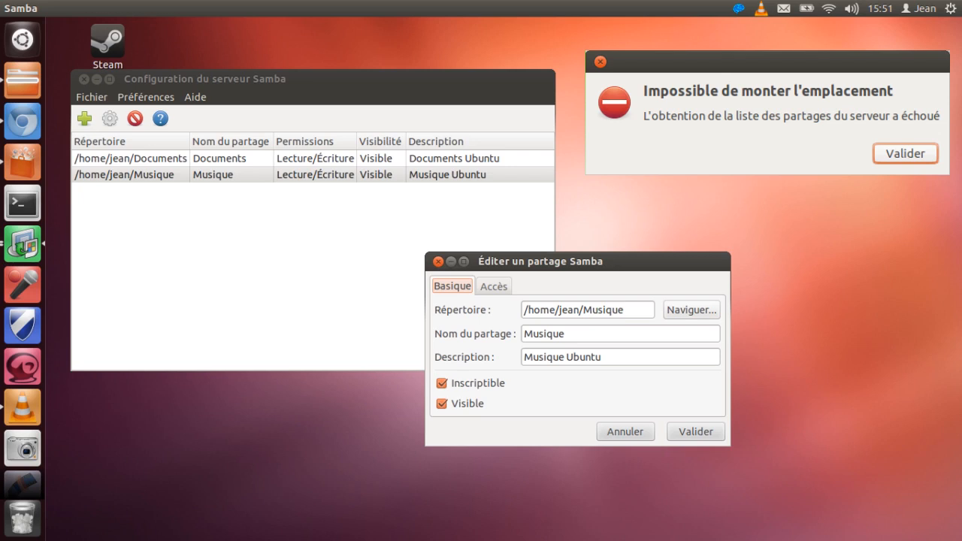
Step: Dismiss the mount error and search the Ubuntu software catalogue for samba, selecting the Samba entry
left_click(906, 153)
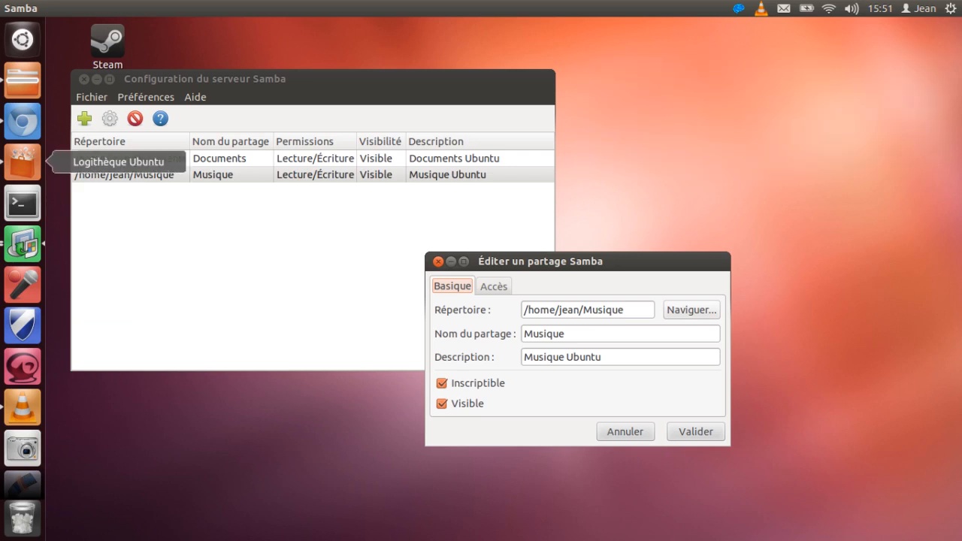
left_click(23, 162)
type("sa")
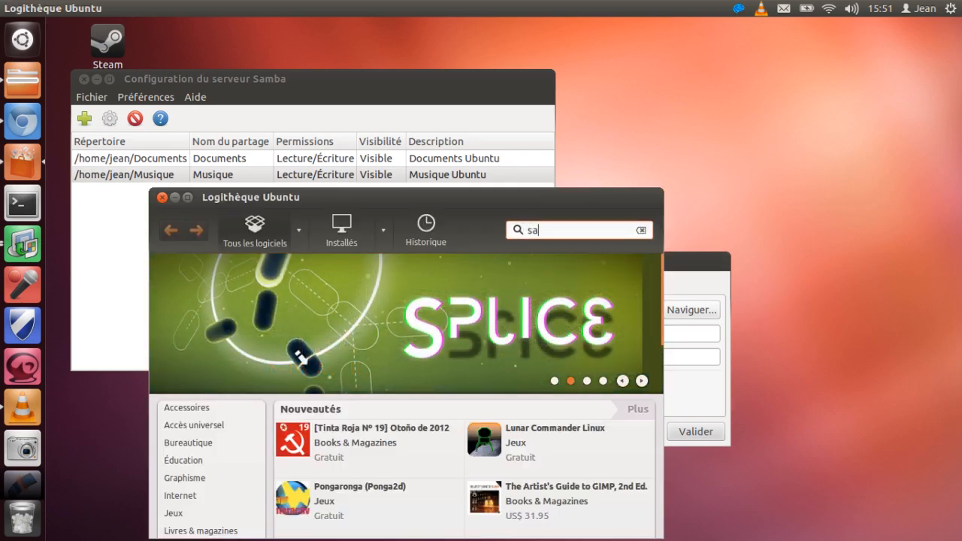
type("mba")
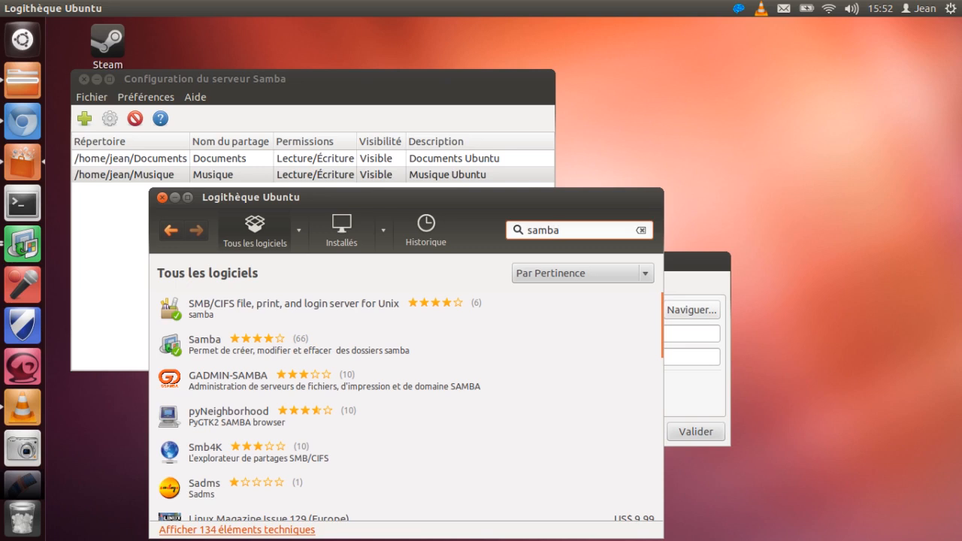
left_click(299, 345)
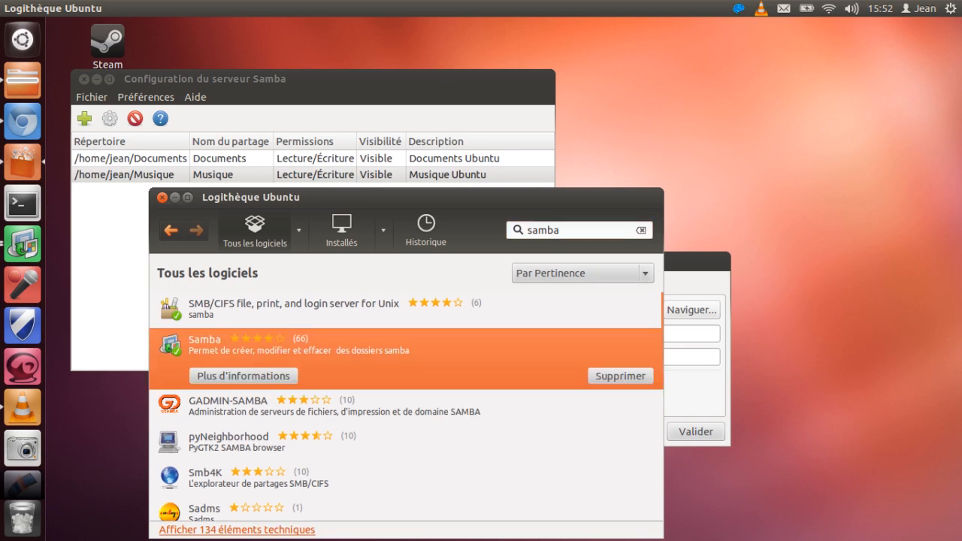
Step: Launch the Synaptic package manager and authenticate with the account password
mouse_move(22, 349)
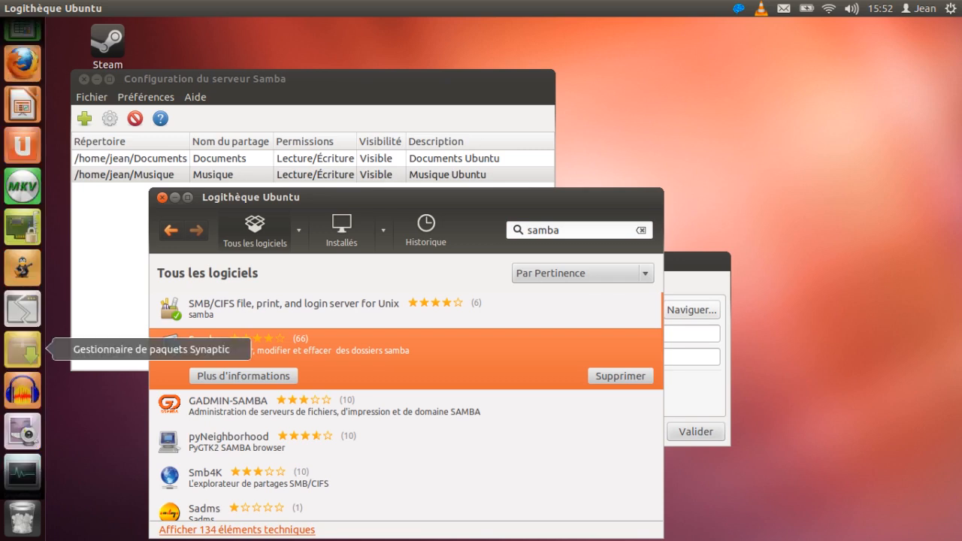
left_click(23, 349)
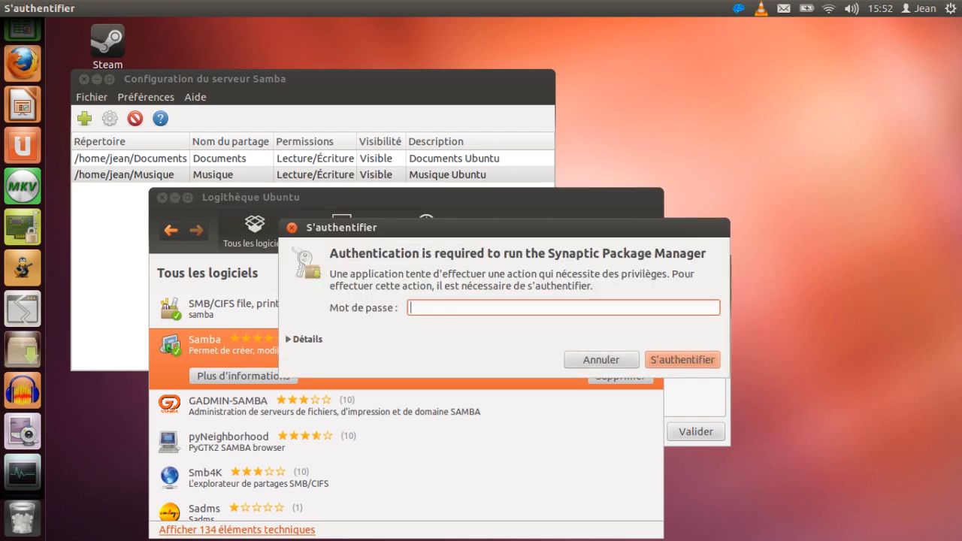
type("••••")
key("Return")
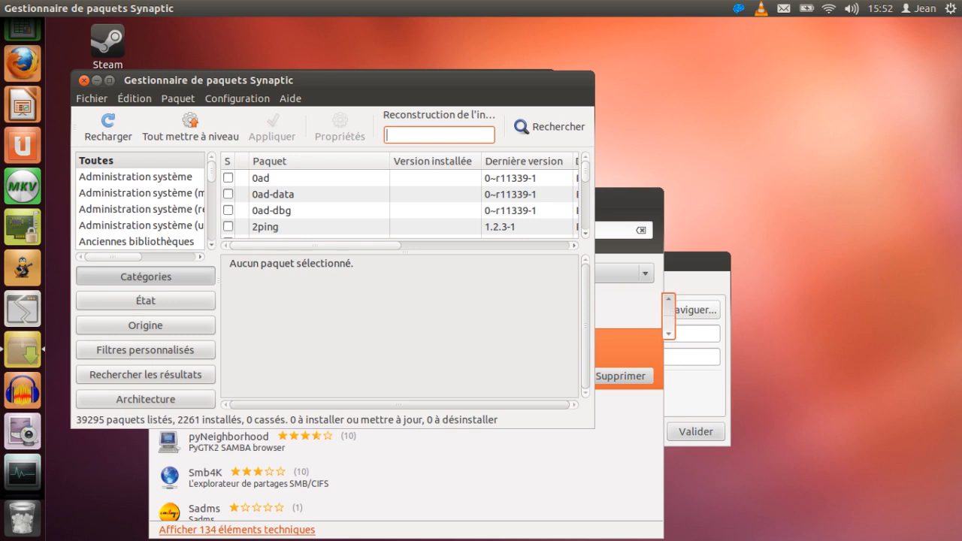
Step: Filter the package list for system-config-samba and inspect that package's description and marking options
type("system")
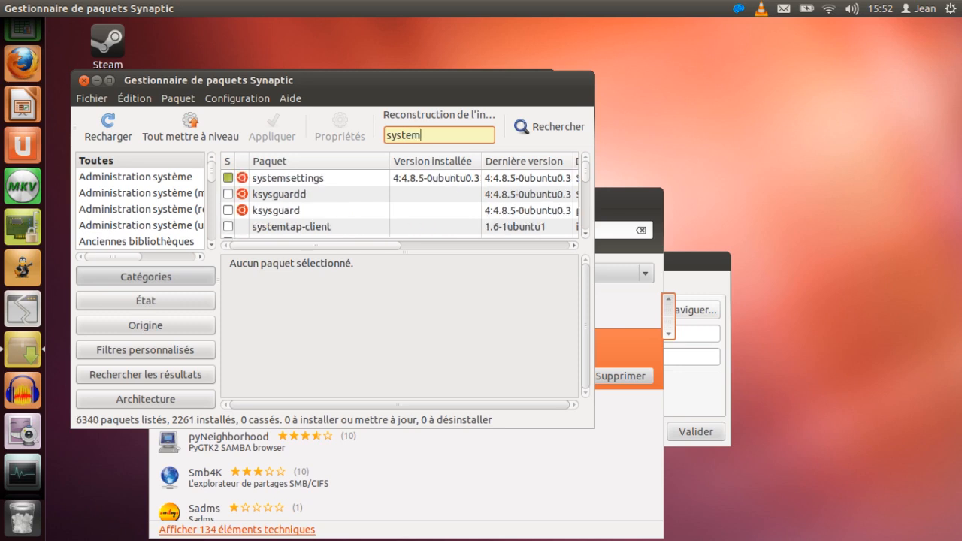
type("-c")
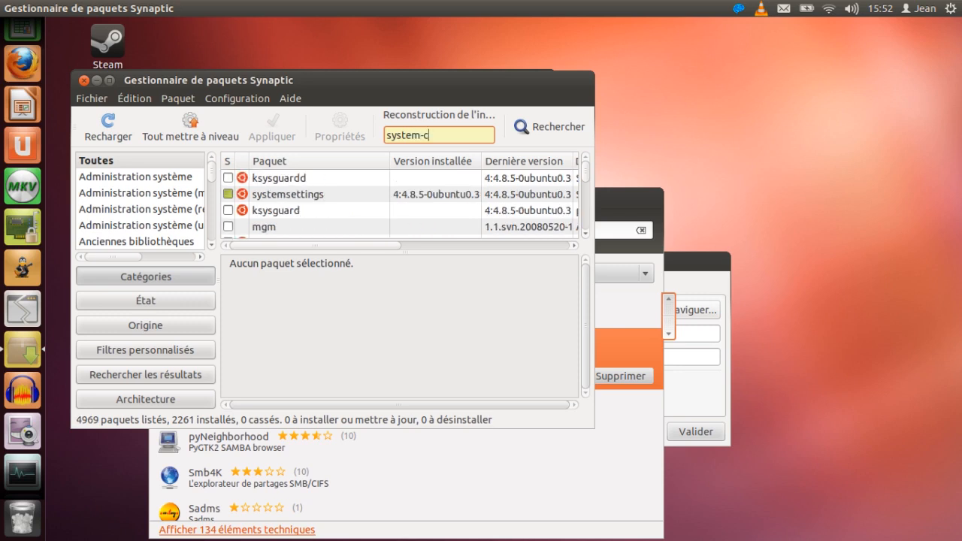
type("onfig-samba")
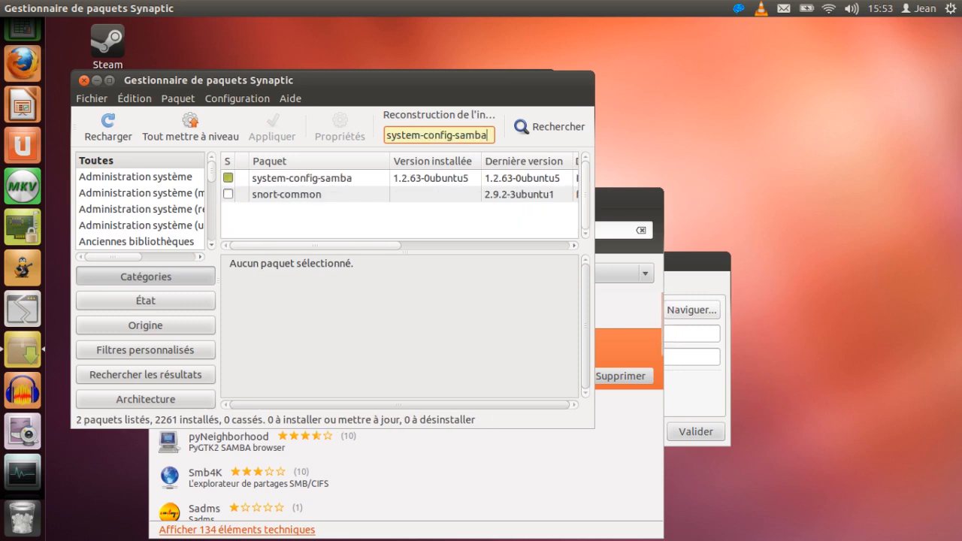
left_click(303, 178)
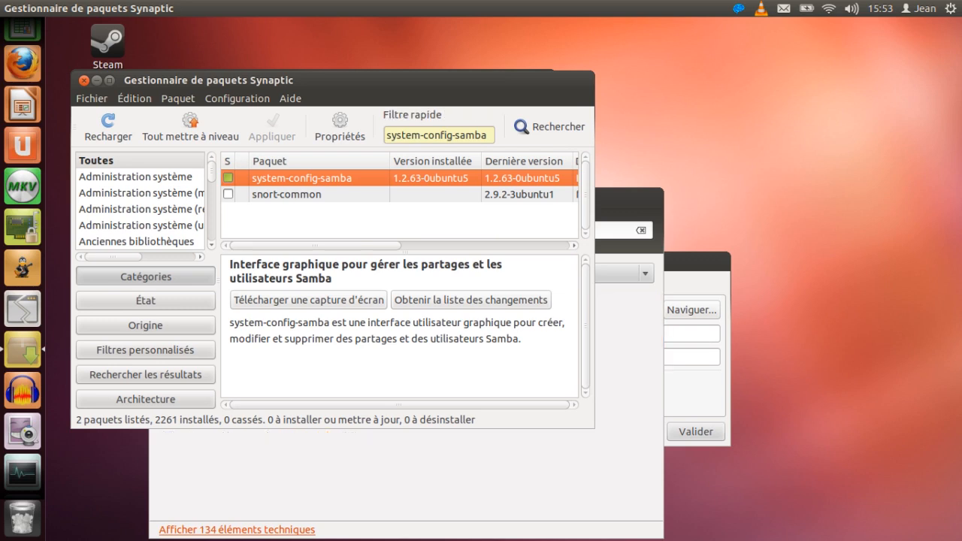
left_click(228, 178)
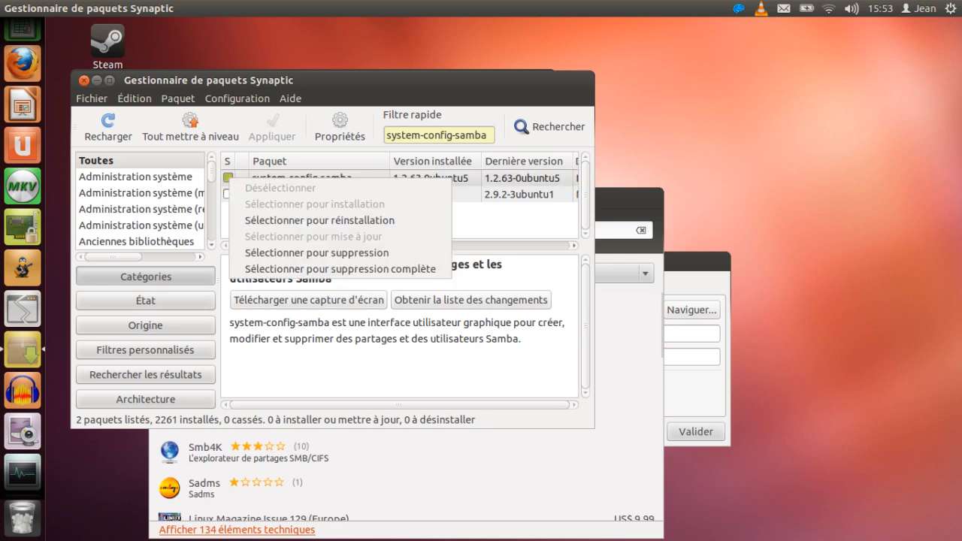
key("Escape")
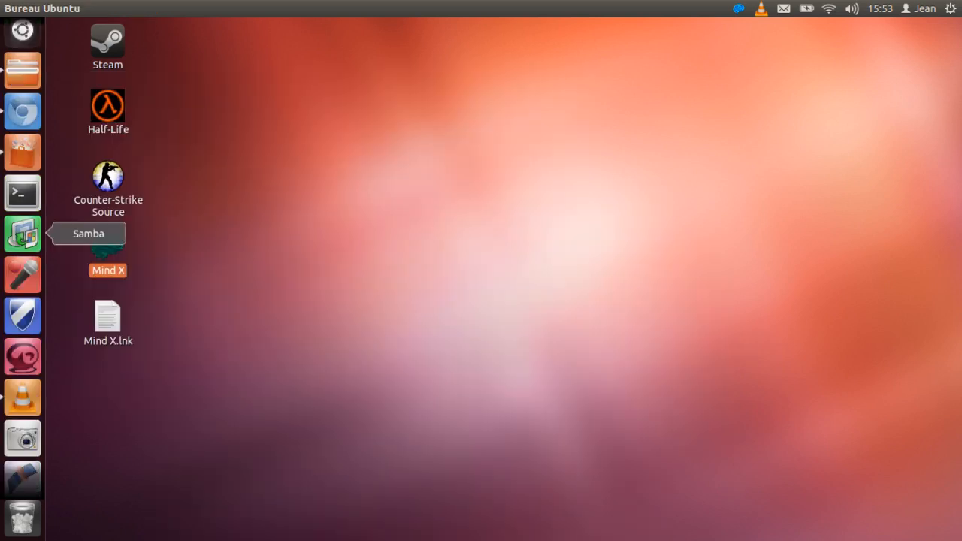
Step: Open the Samba server configuration and start a new share for the Videos folder in the home directory
left_click(23, 233)
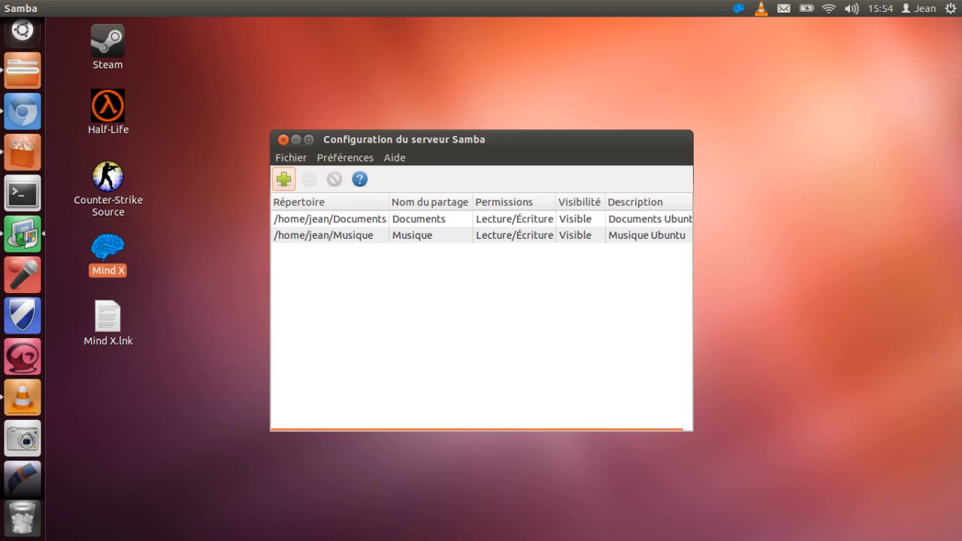
left_click(283, 179)
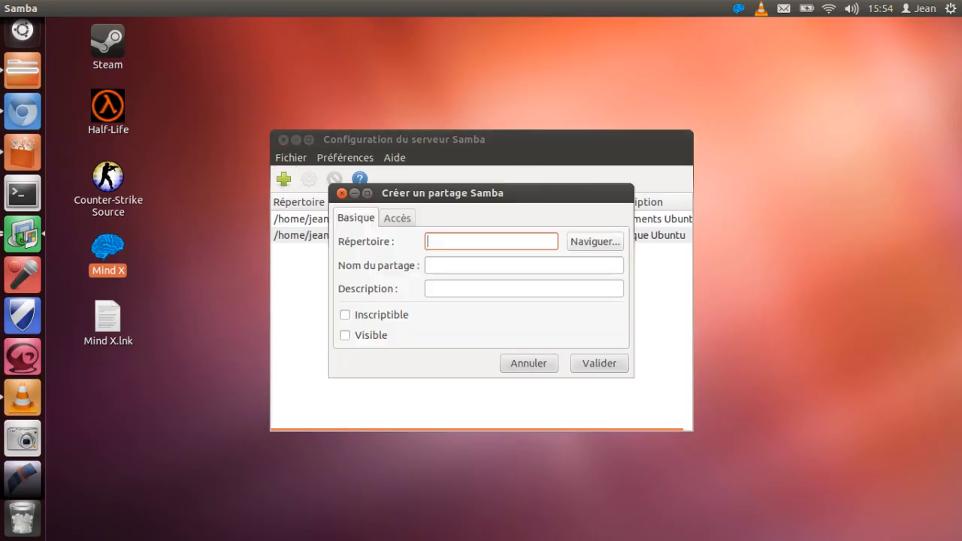
left_click_drag(481, 193, 541, 205)
left_click(655, 255)
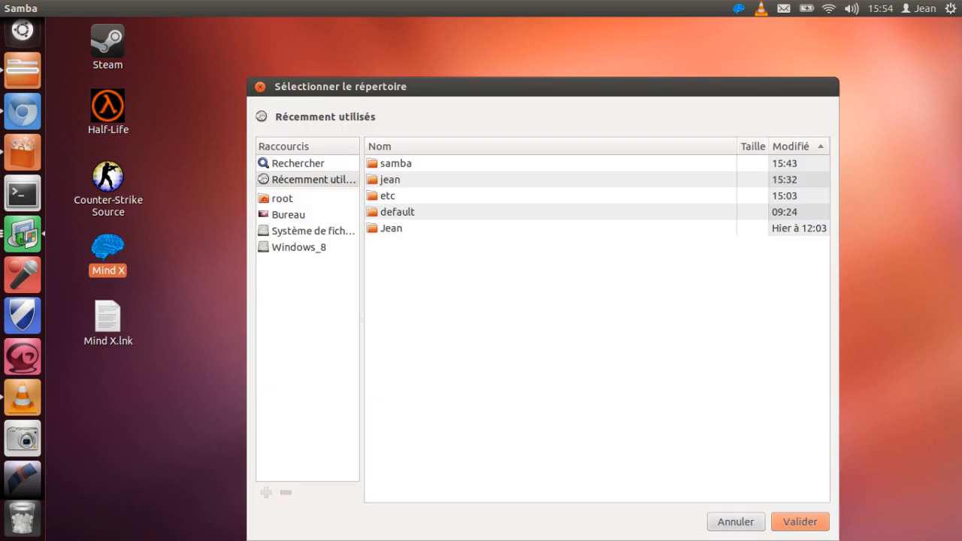
left_click(305, 231)
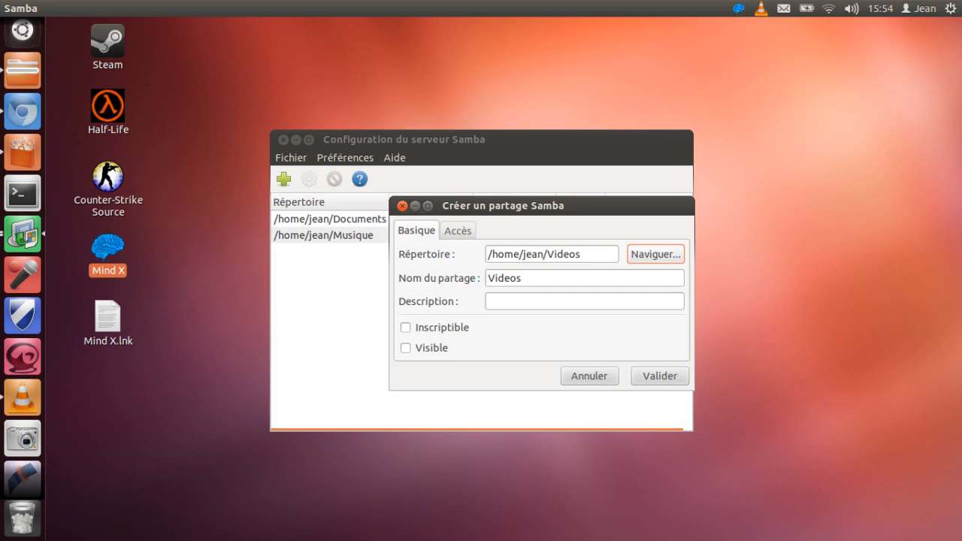
Step: Describe the new share as "Vidéos Ubuntu" and make it writable and visible
left_click(585, 302)
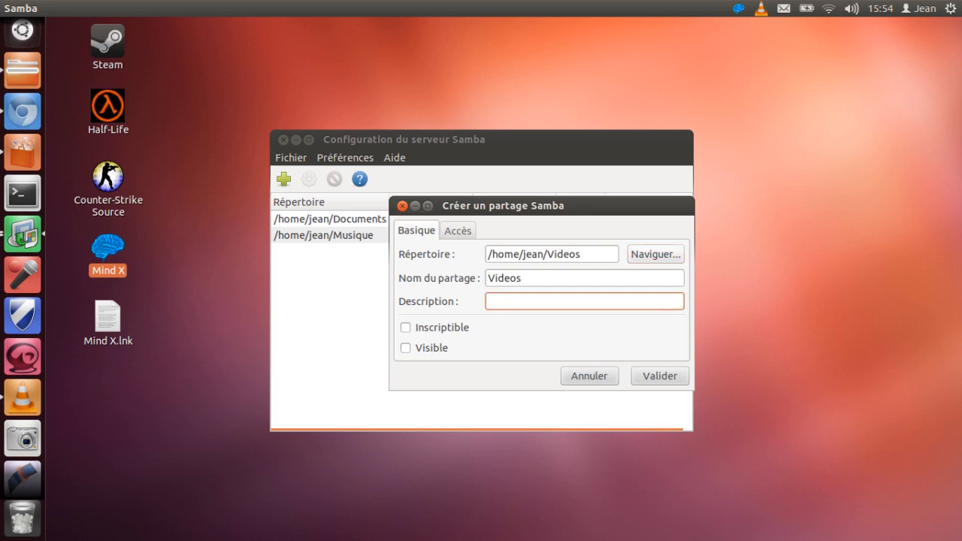
key("shift+Tab")
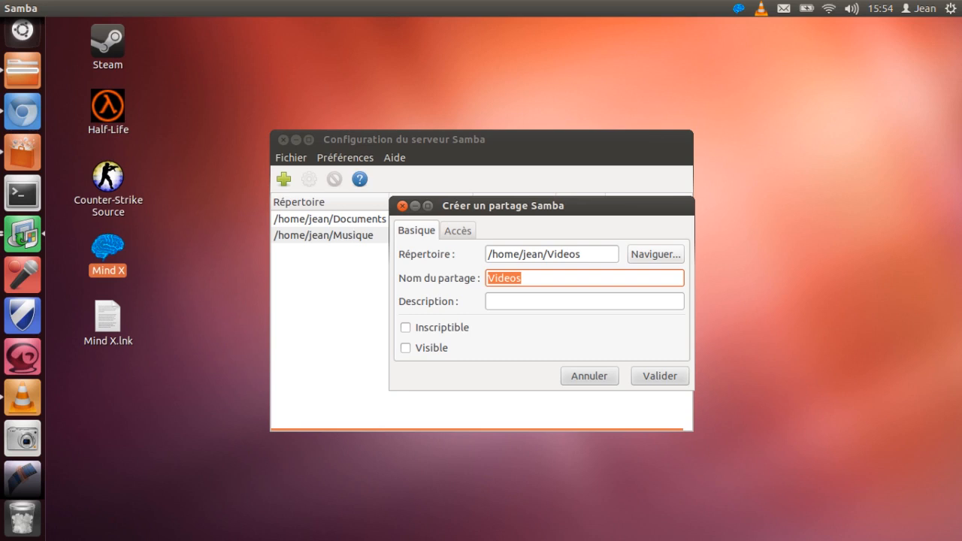
key("Tab")
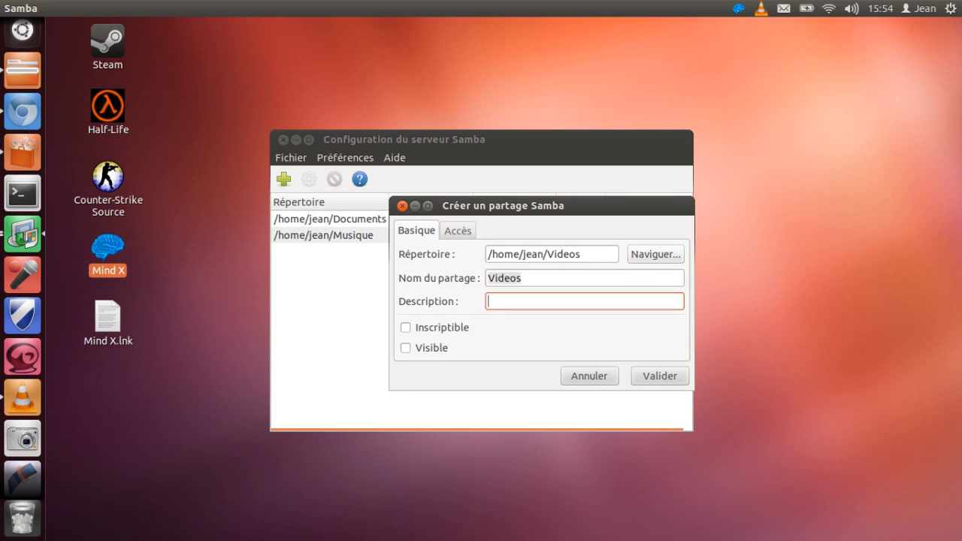
type("Vidéos Ubuntu")
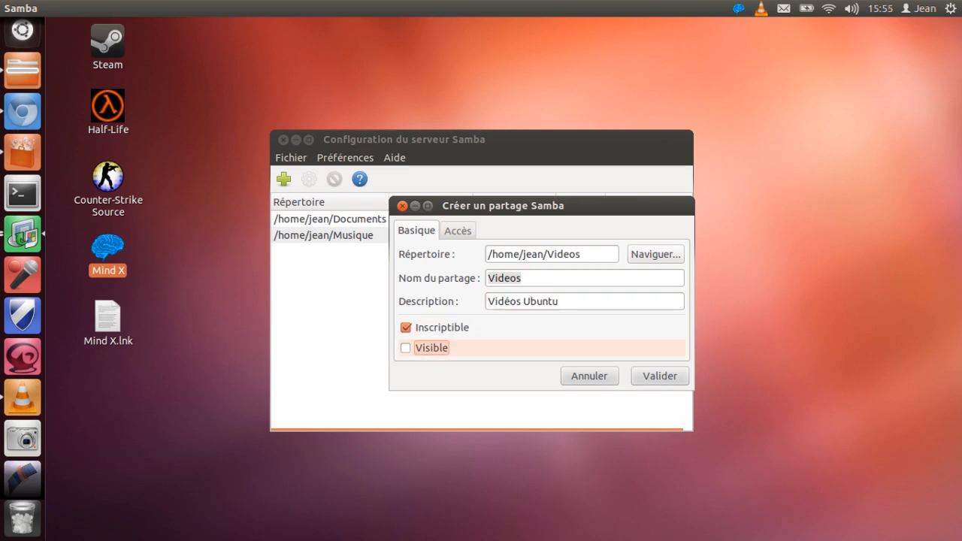
key("space")
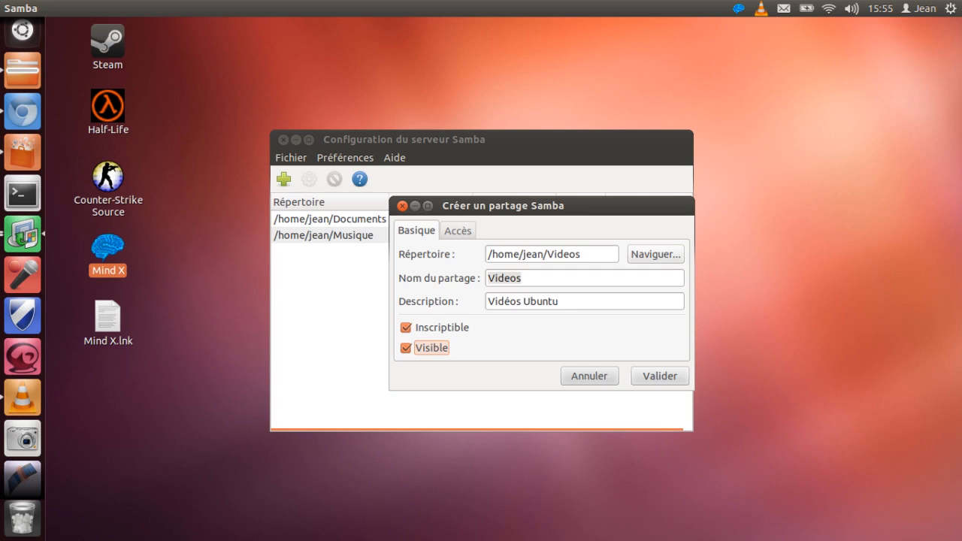
Step: Allow access to all users for the Videos share, create it, and select it in the share list
left_click(457, 231)
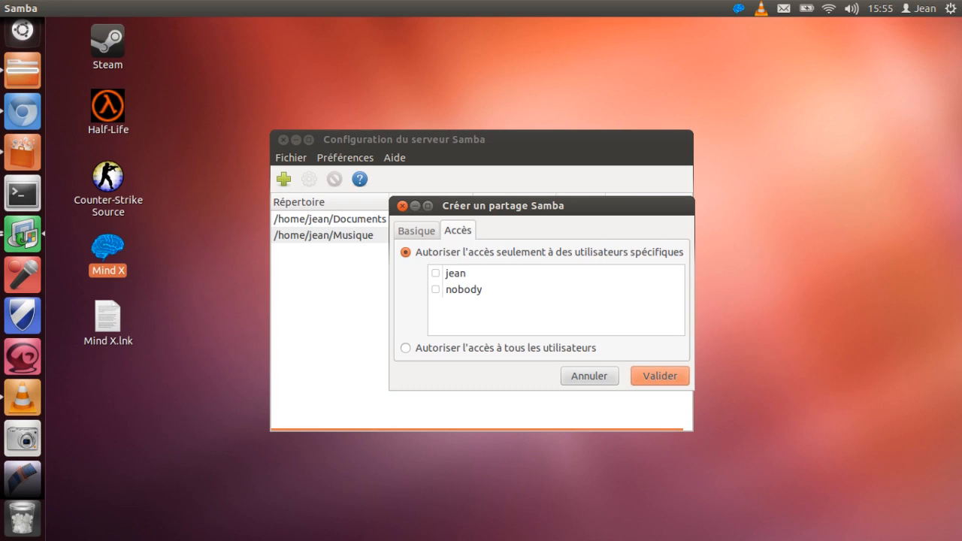
left_click(436, 274)
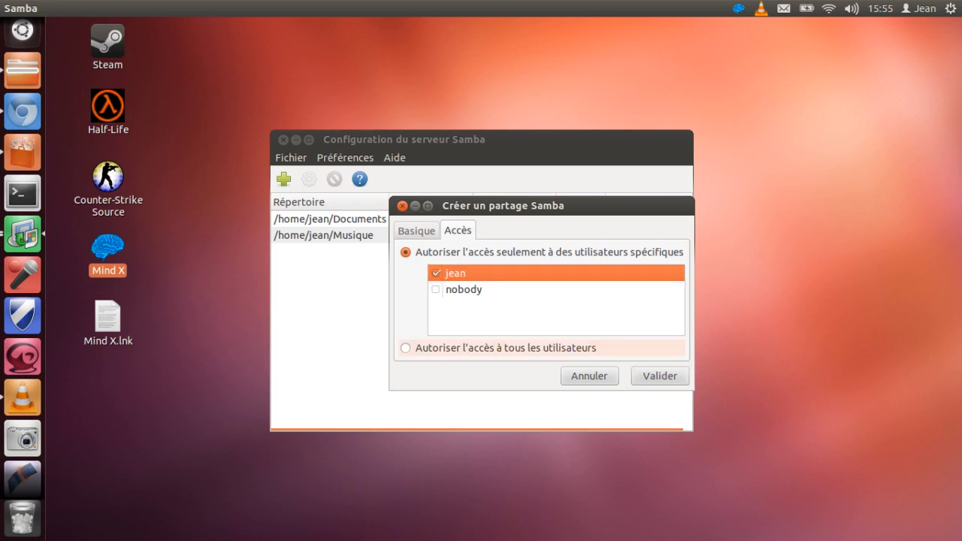
left_click(406, 348)
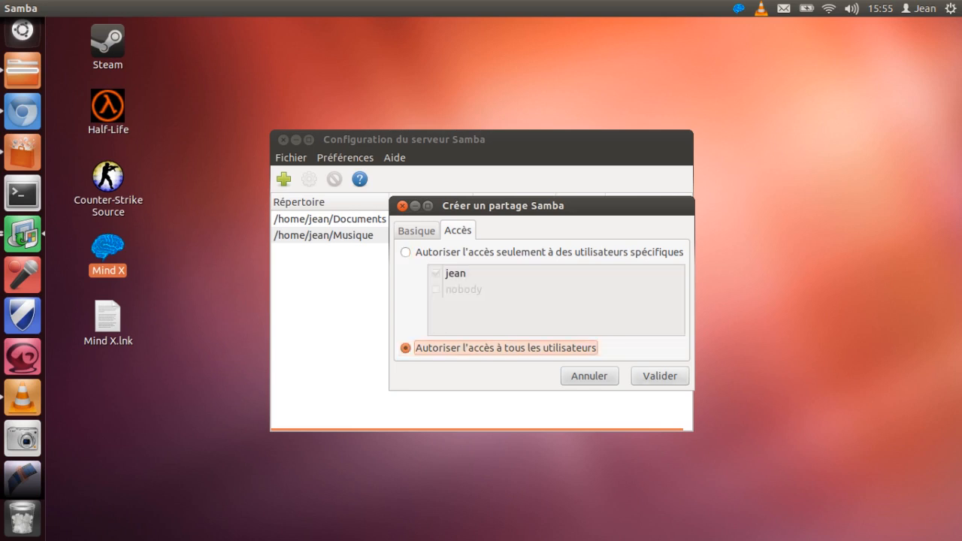
left_click(659, 376)
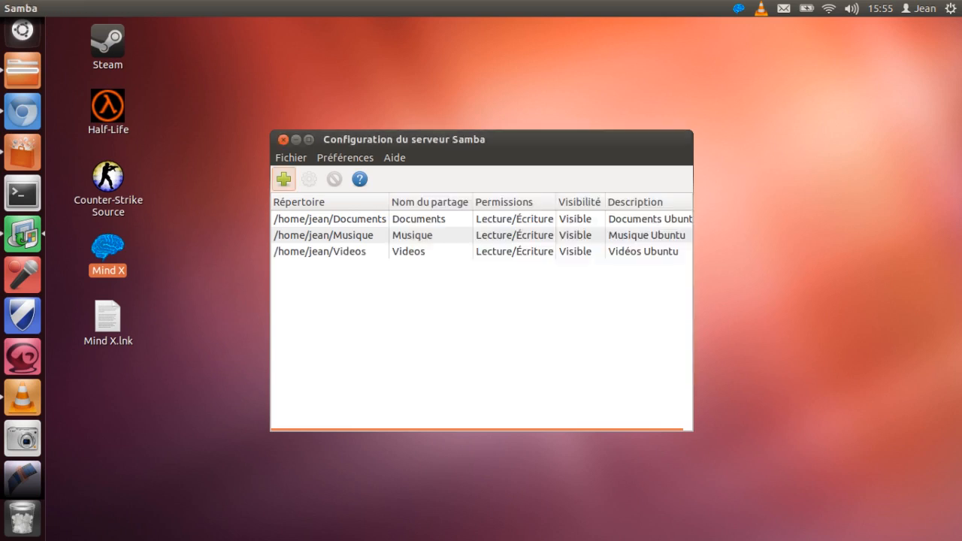
left_click(451, 252)
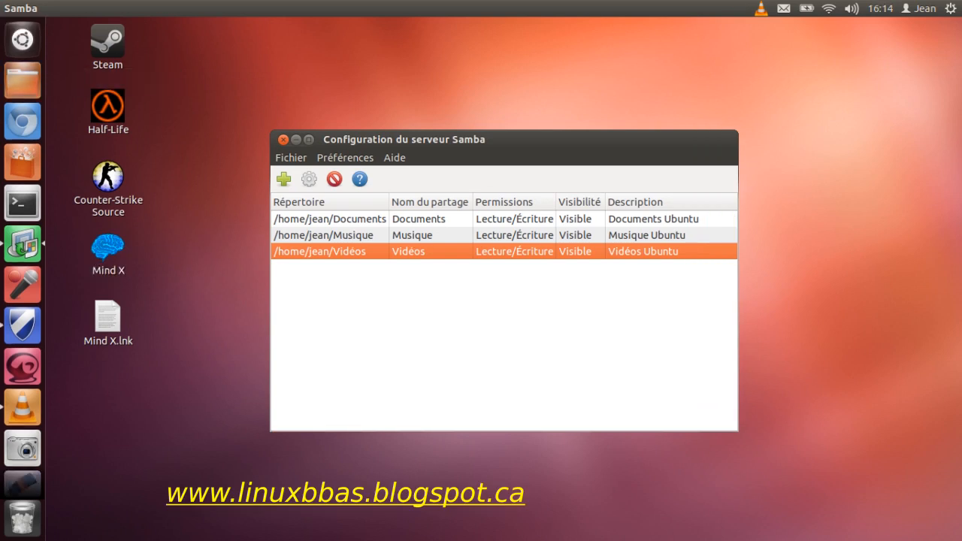
Step: Browse the network in the file manager to the WORKGROUP workgroup within the Windows network
left_click(23, 81)
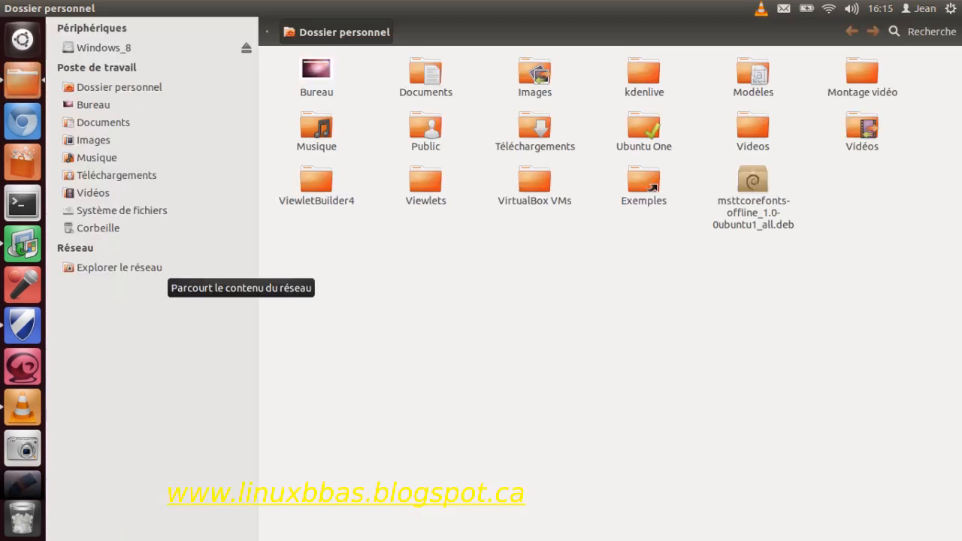
left_click(165, 268)
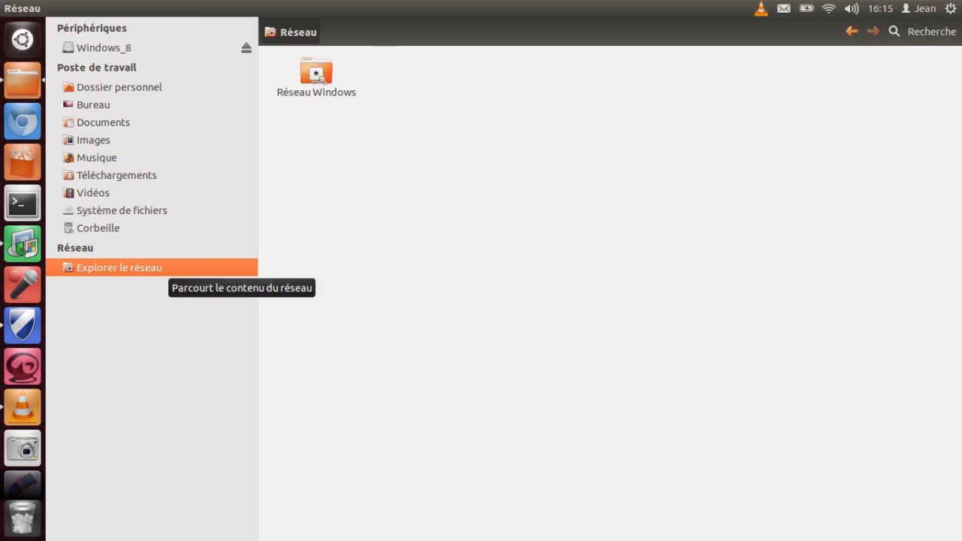
double_click(317, 73)
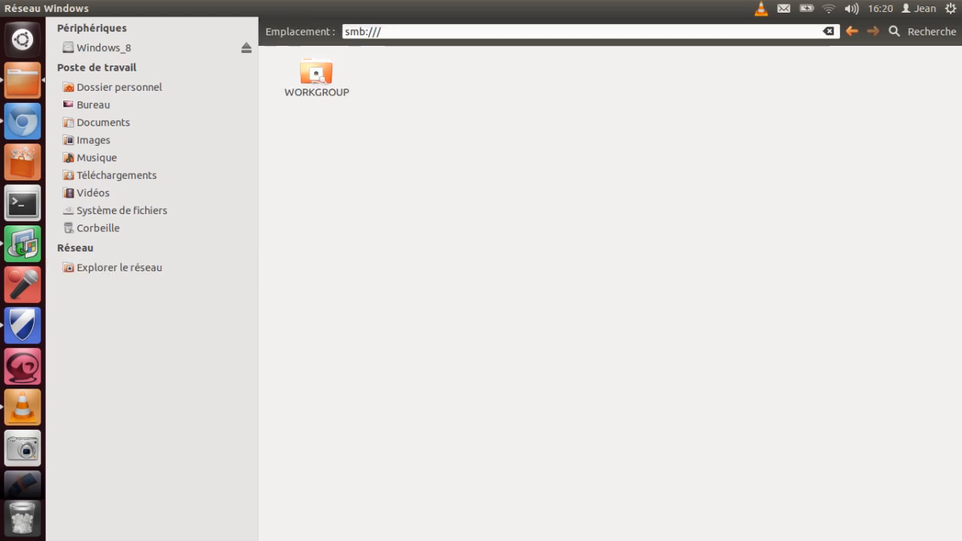
left_click(316, 74)
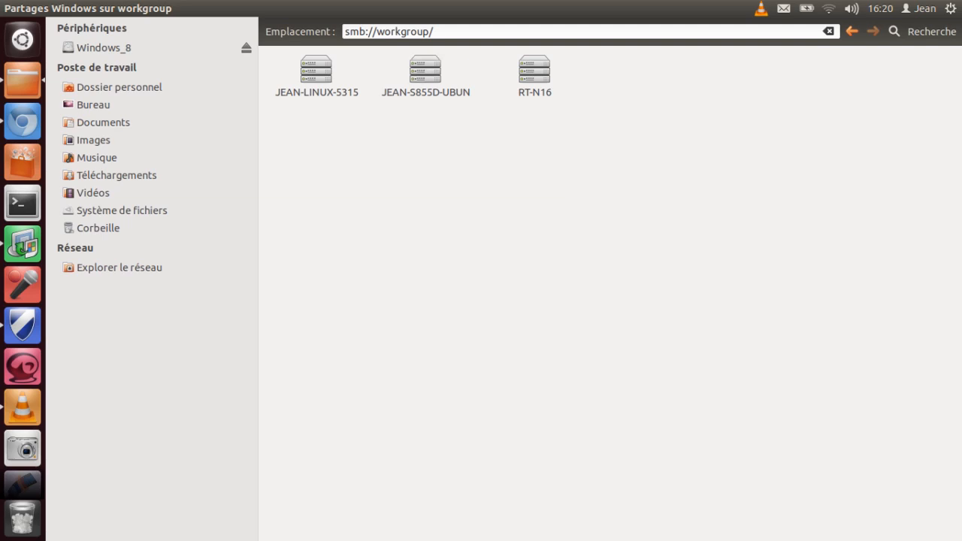
Step: View the Vidéos share on the S855D-UBUN computer and the shared folders on the LINUX-5315 computer
left_click_drag(439, 31, 344, 32)
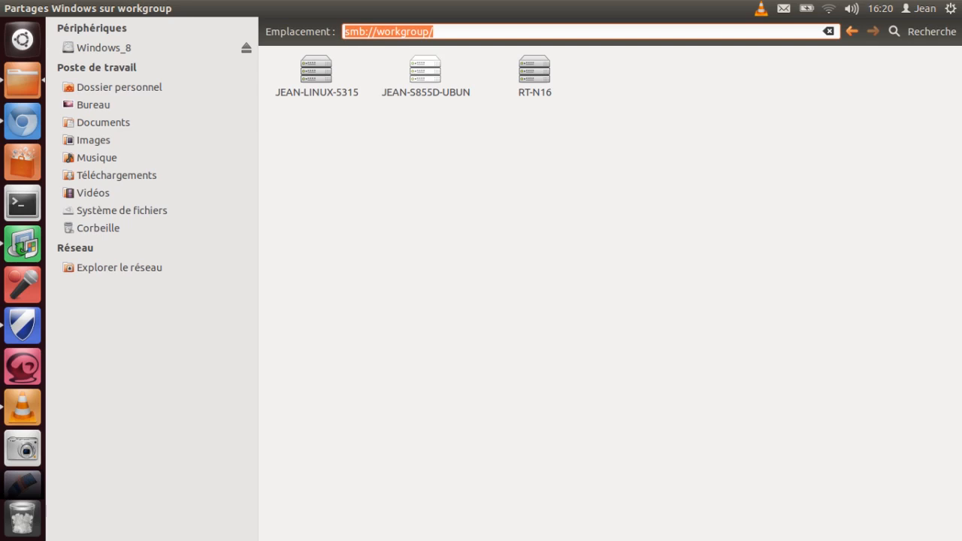
double_click(425, 73)
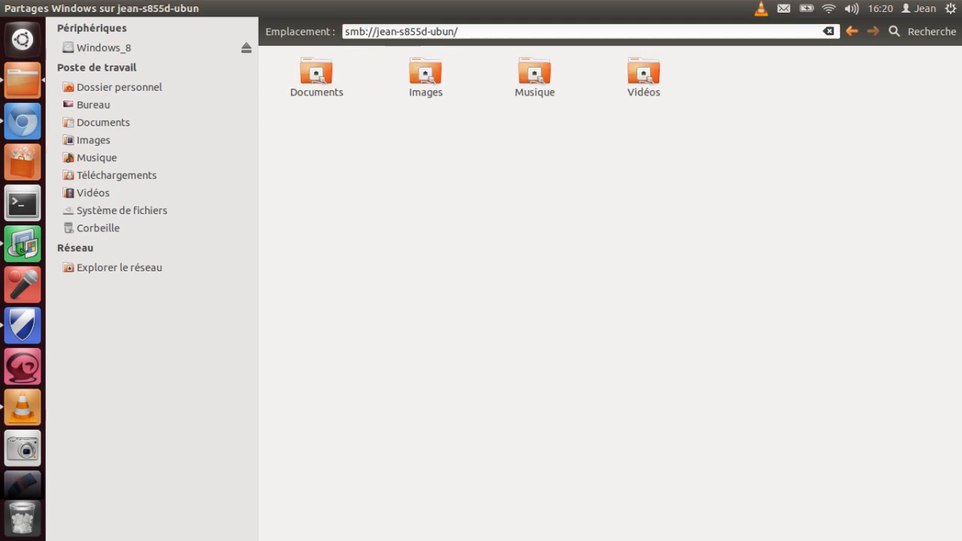
double_click(643, 73)
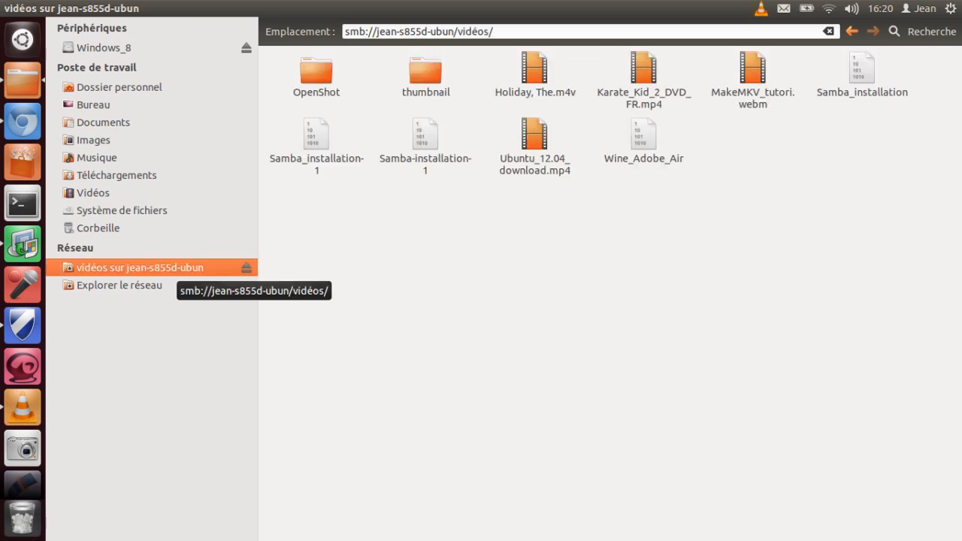
key("alt+Left")
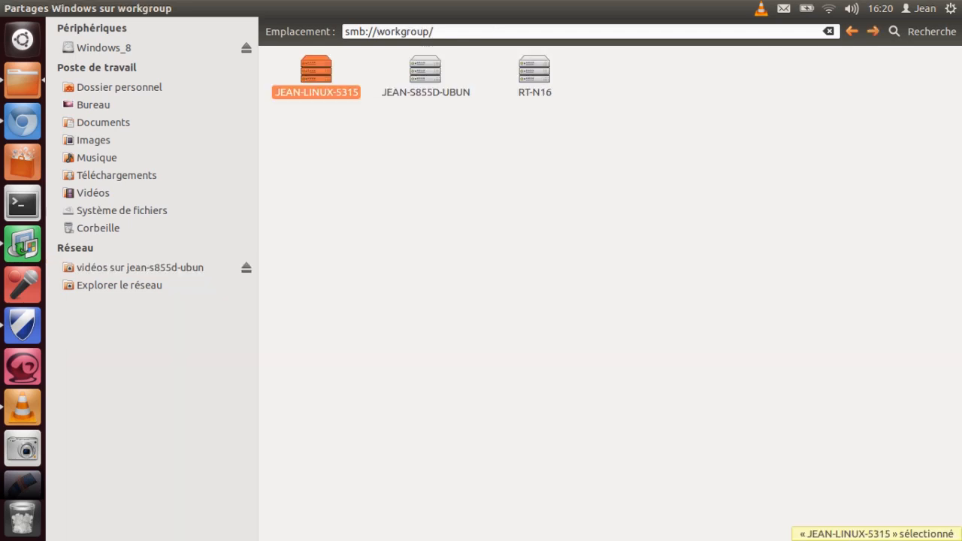
key("Return")
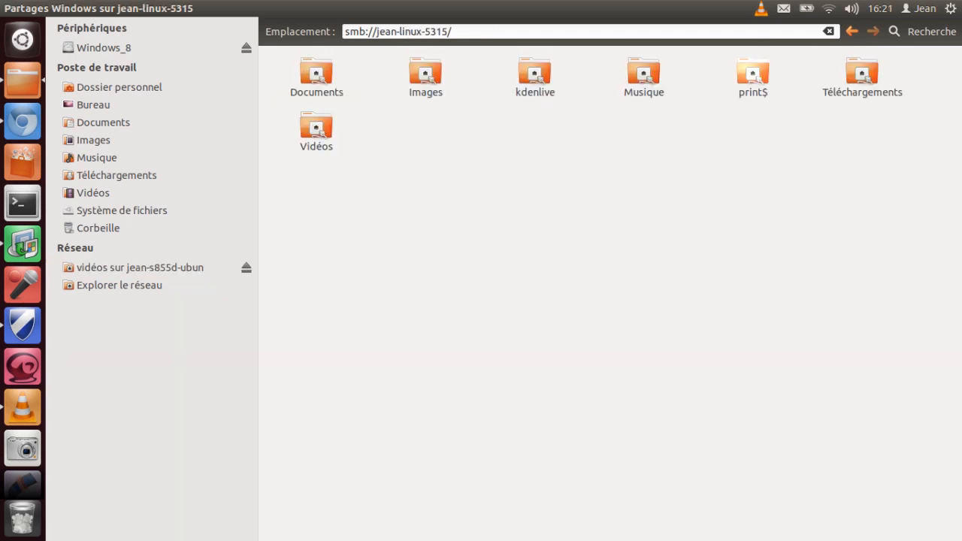
Step: Try to open the Téléchargements share on the LINUX-5315 computer and dismiss the mounting error
double_click(862, 73)
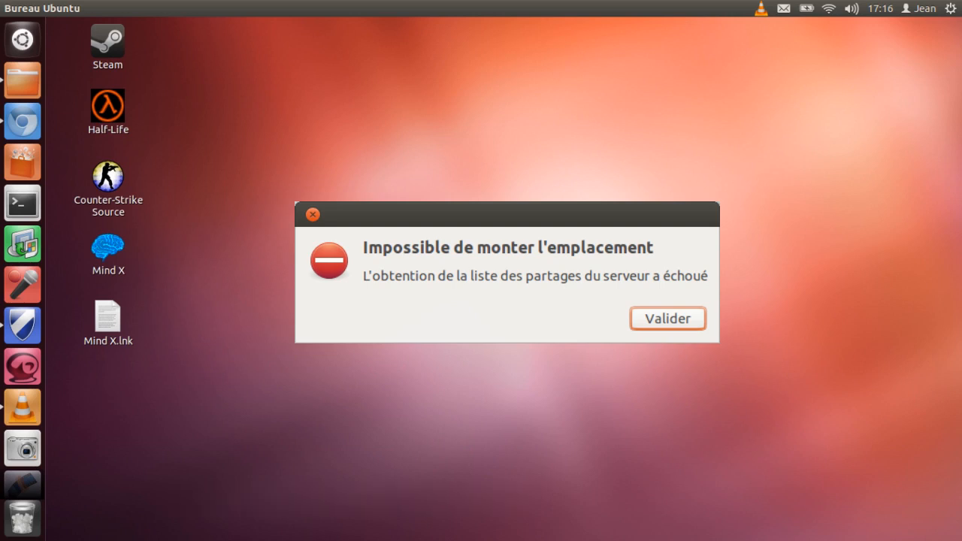
key("Return")
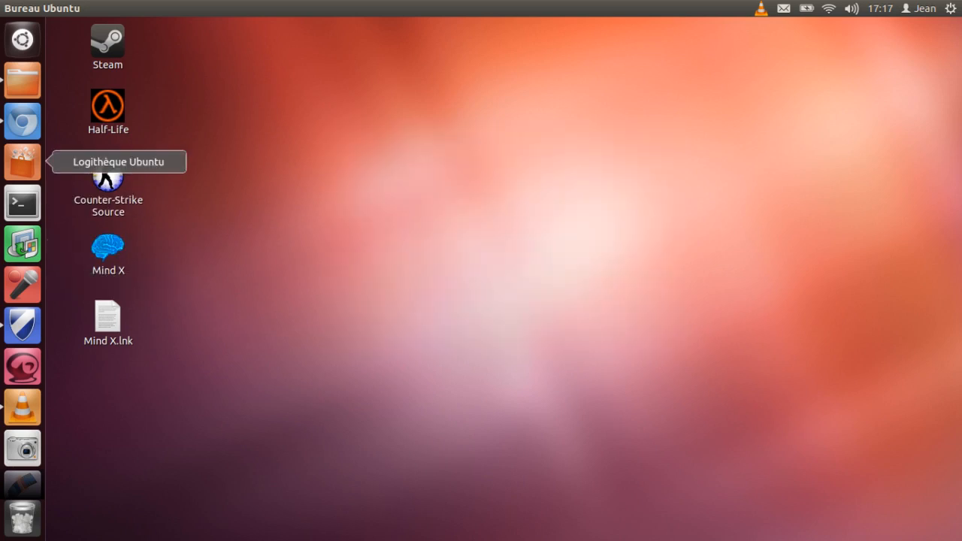
Step: Search for the gufw package and select it in the Synaptic package manager
left_click(23, 162)
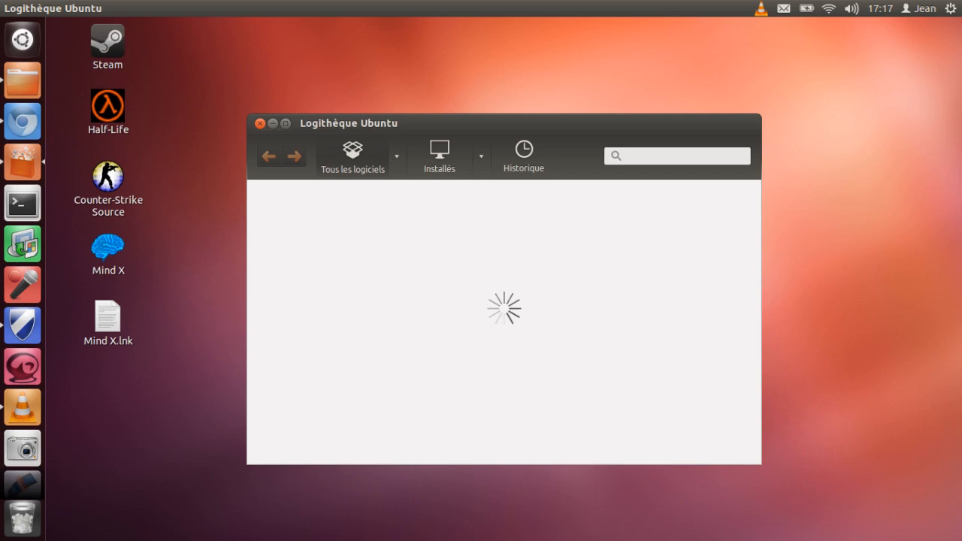
type("gufw")
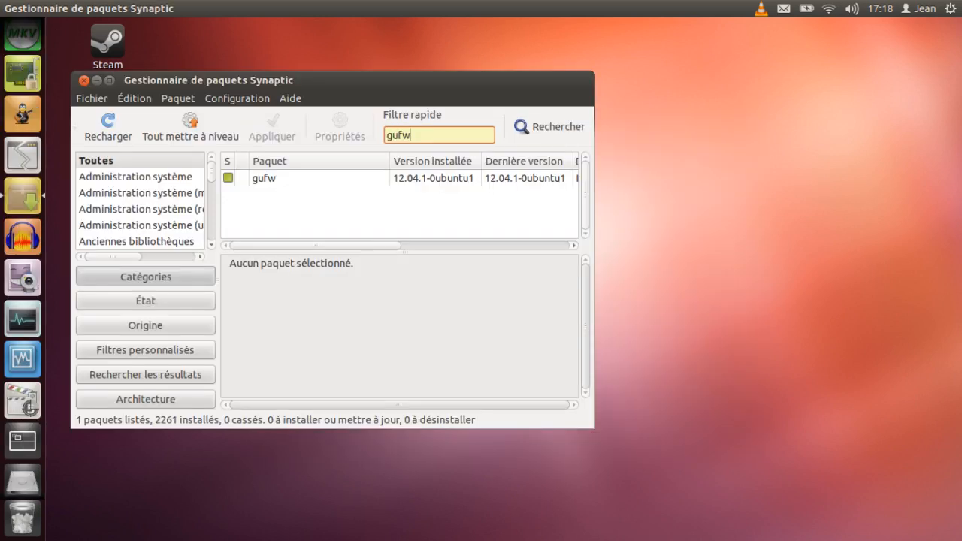
left_click(263, 177)
left_click(227, 178)
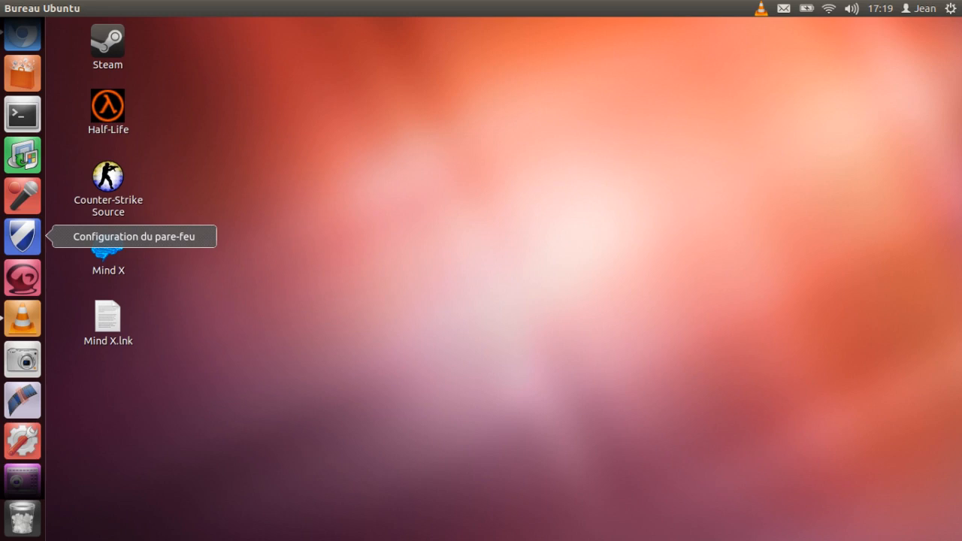
Step: Open the firewall configuration, unlock it for editing, and switch the firewall on
left_click(22, 236)
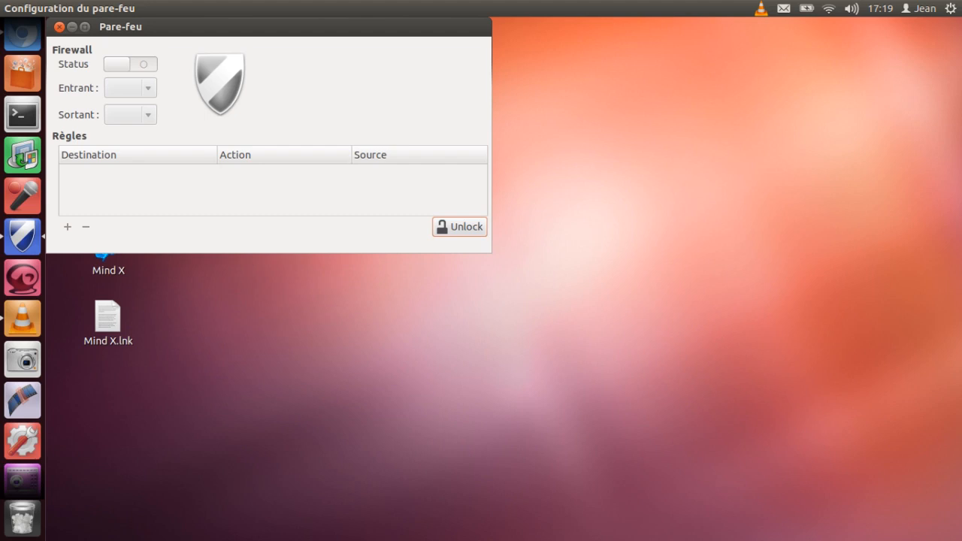
left_click(460, 227)
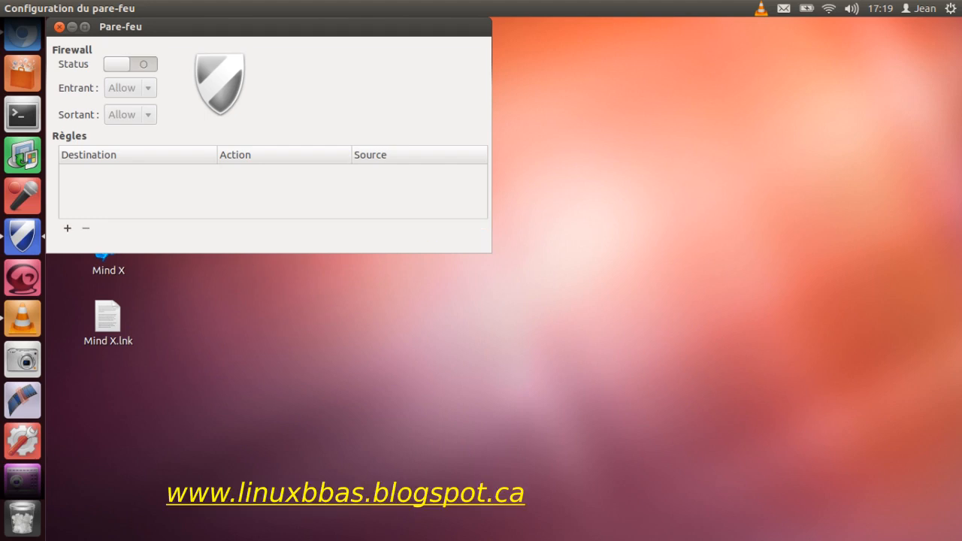
left_click(131, 65)
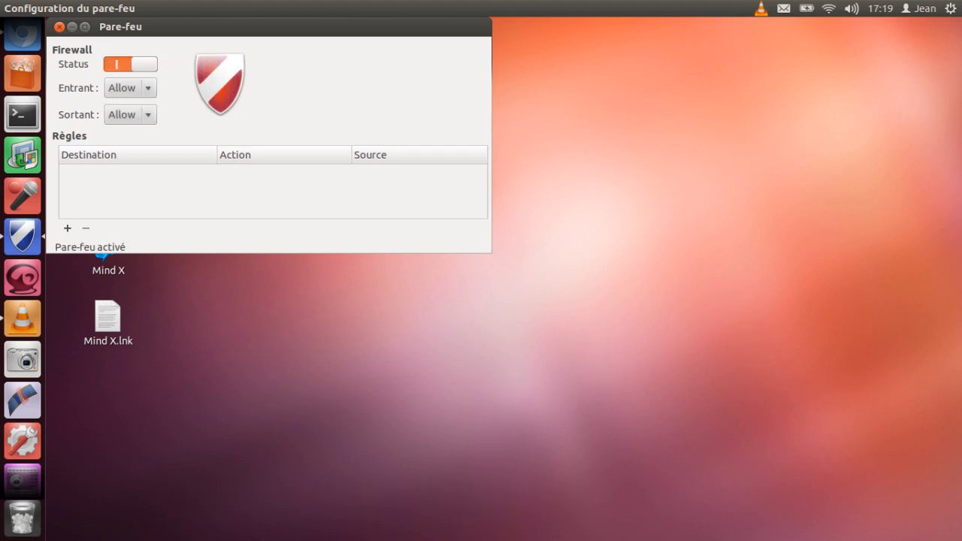
Step: Choose Allow as the firewall's default policy for both incoming and outgoing traffic
left_click(130, 88)
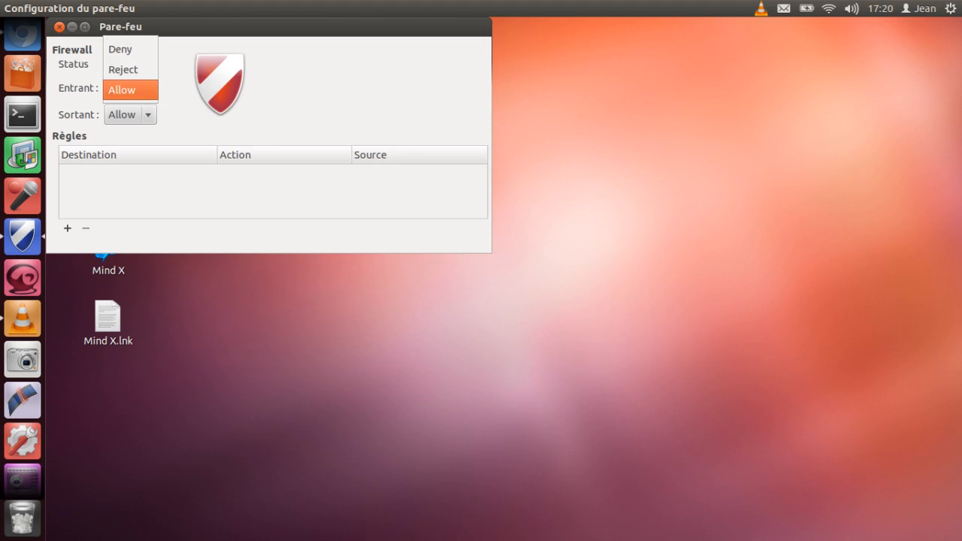
left_click(130, 89)
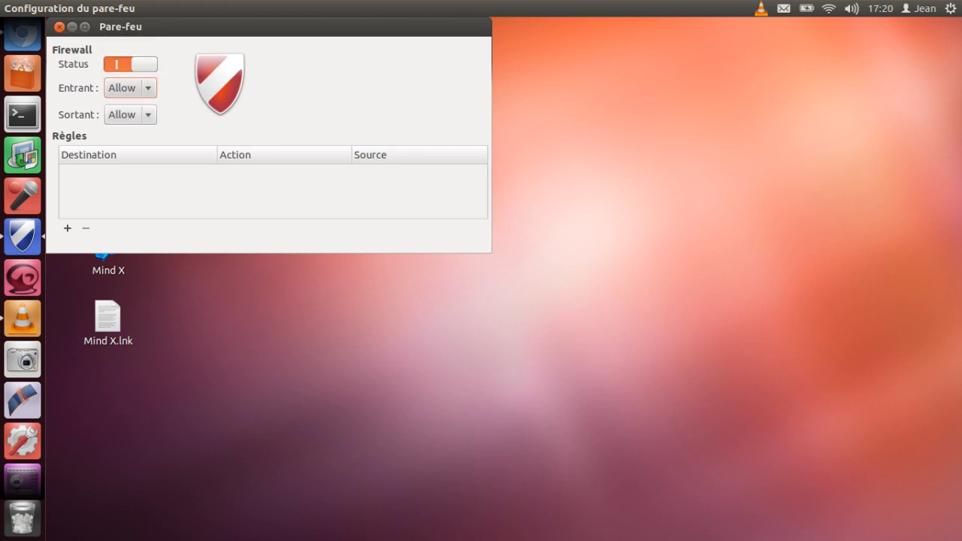
left_click(130, 115)
left_click(130, 116)
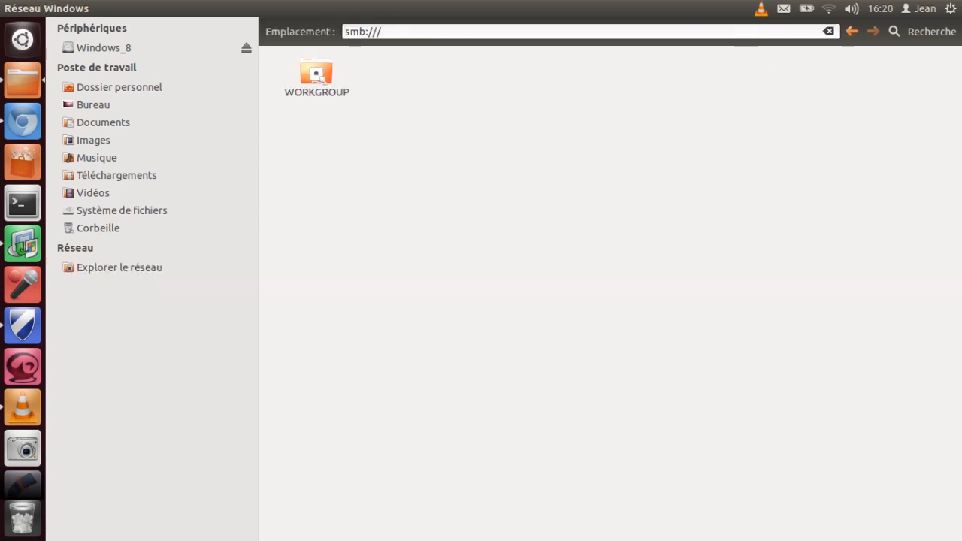
Step: Browse the WORKGROUP workgroup to the S855D-UBUN computer and open its Vidéos share
double_click(317, 74)
double_click(426, 72)
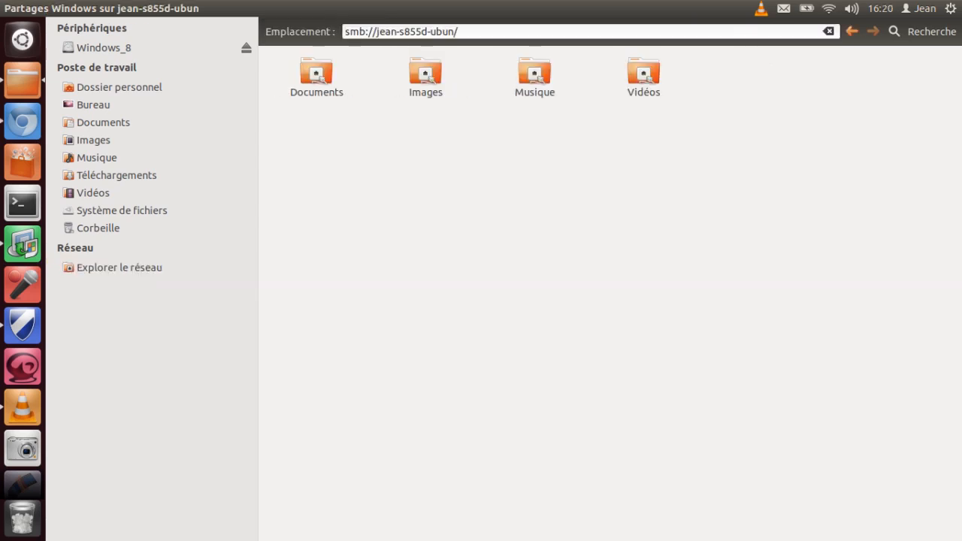
double_click(644, 75)
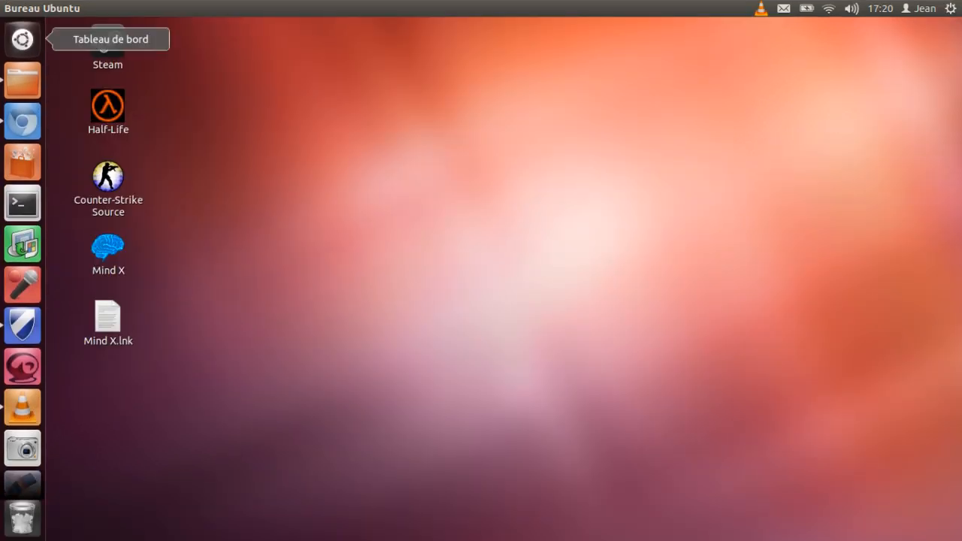
Step: Open the Samba configuration file from a terminal with the command sudo gedit /etc/samba/smb.conf
left_click(23, 39)
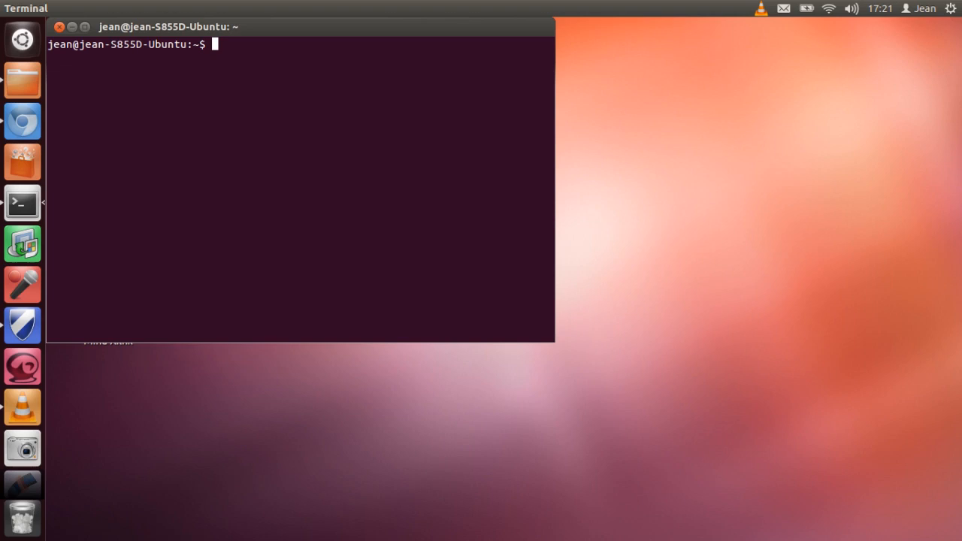
type("sudo")
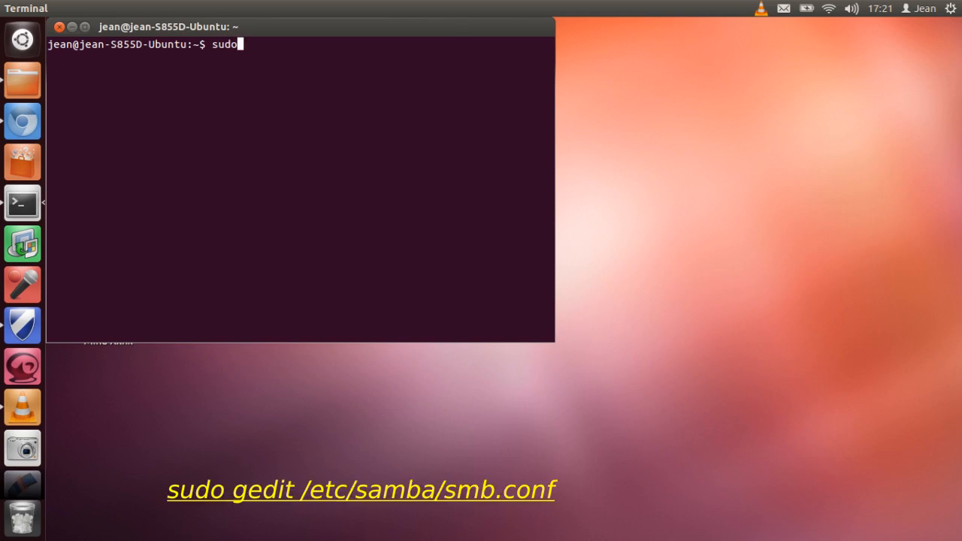
type(" ged")
type("it /etc/samba/smb.conf")
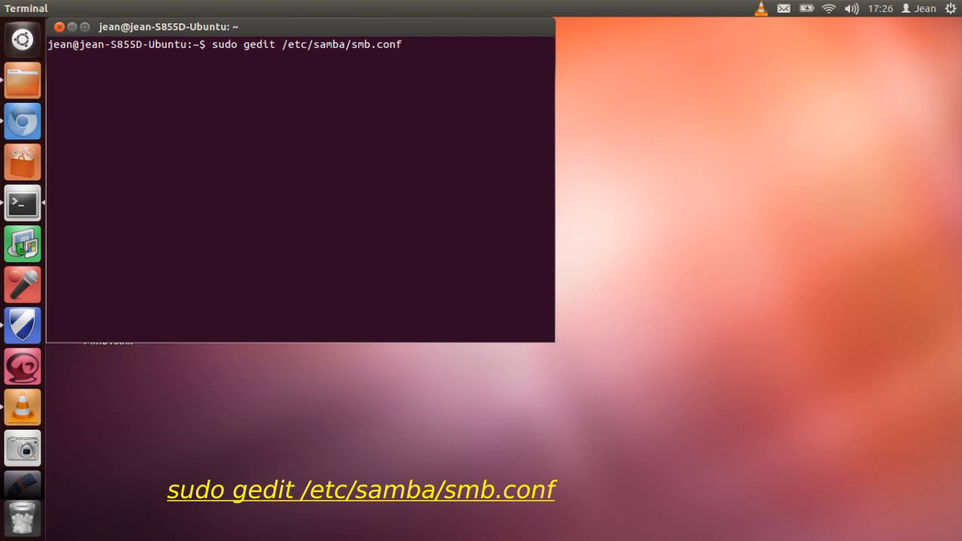
key("Return")
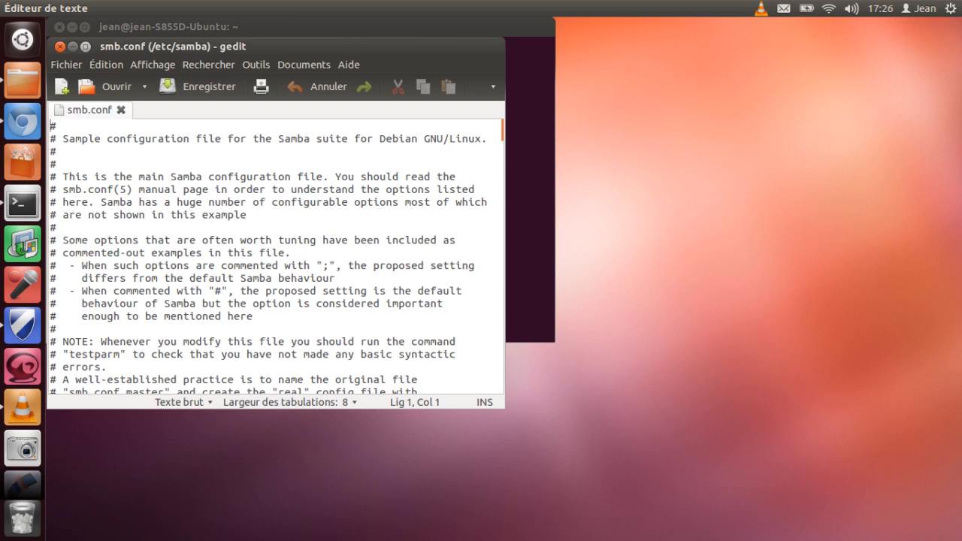
Step: Maximize the editor and search smb.conf for "wins support"
left_click(86, 46)
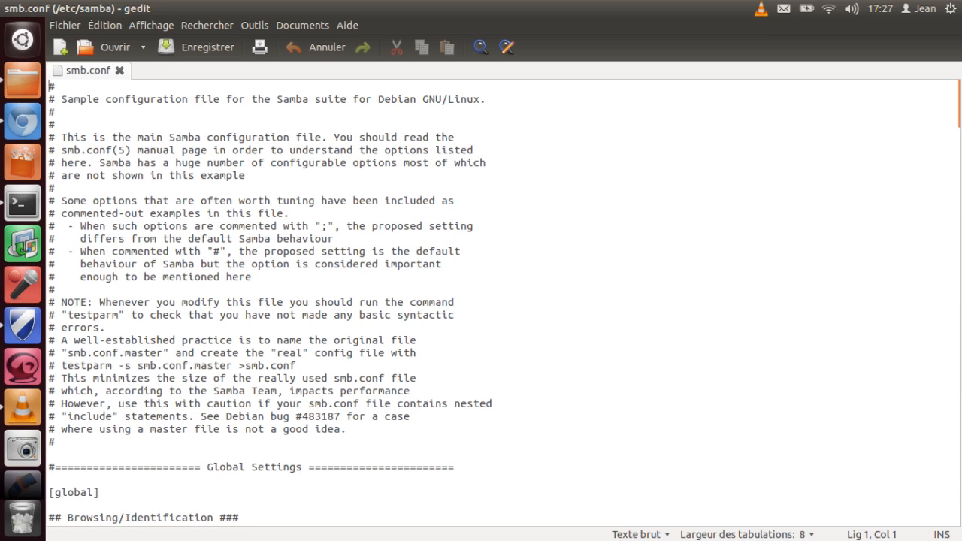
key("ctrl+f")
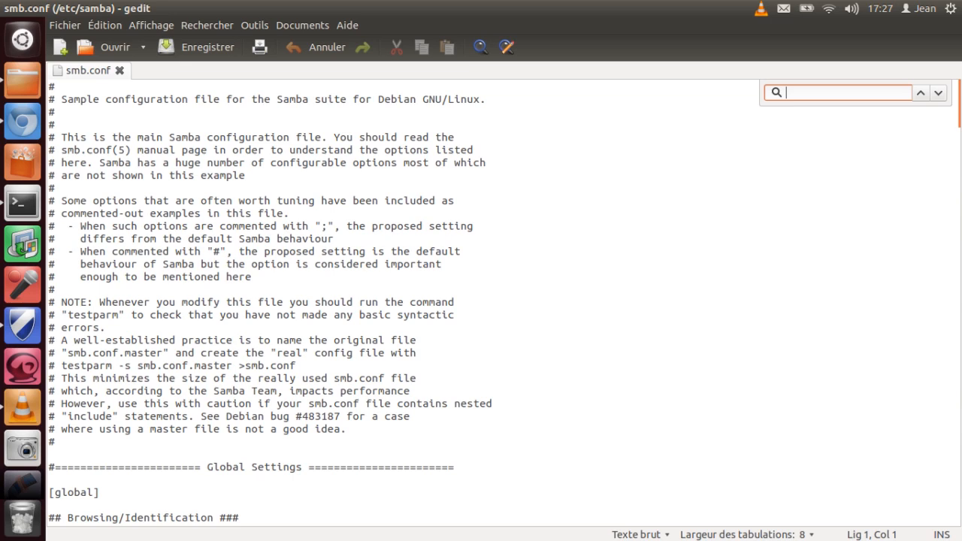
type("w")
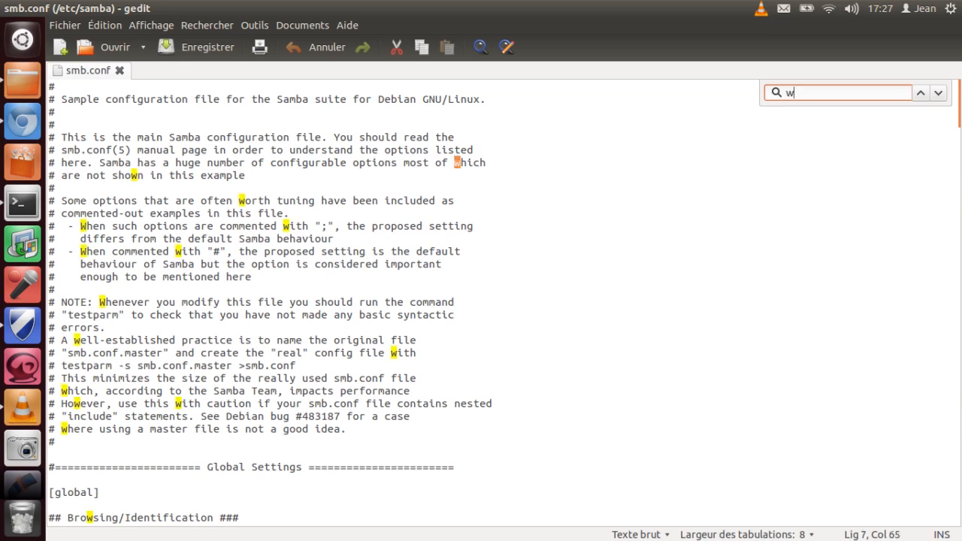
type("ins ")
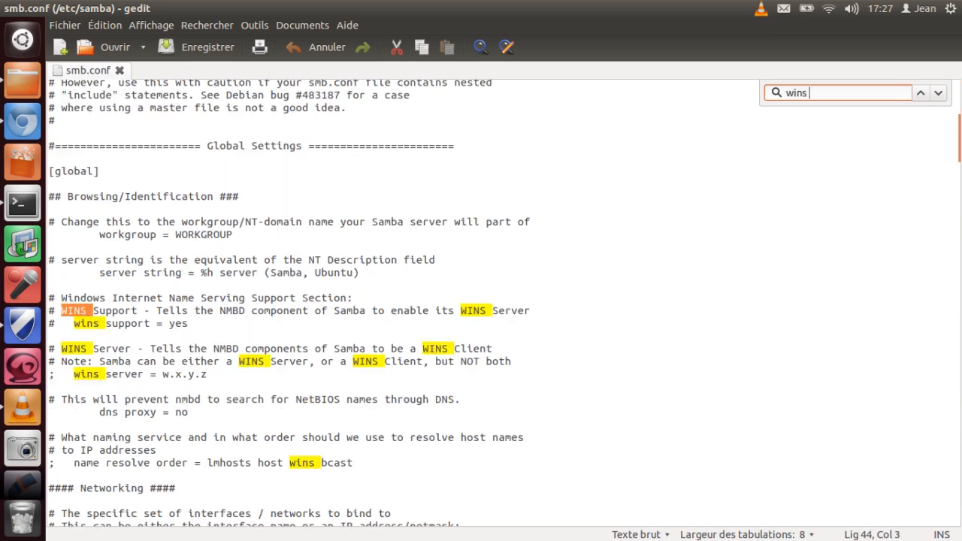
type("suppo")
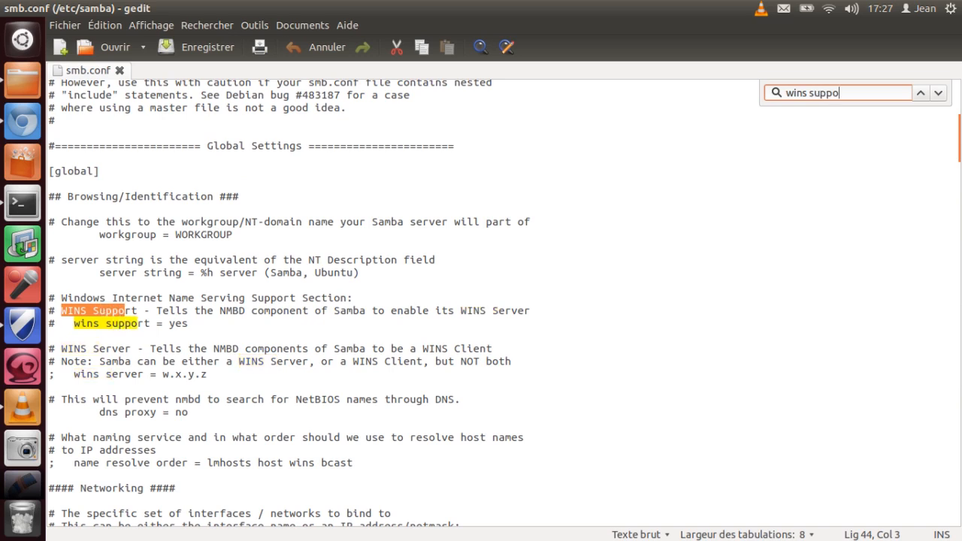
type("rt")
Step: Highlight the value yes on the wins support line, and save and close smb.conf
triple_click(118, 324)
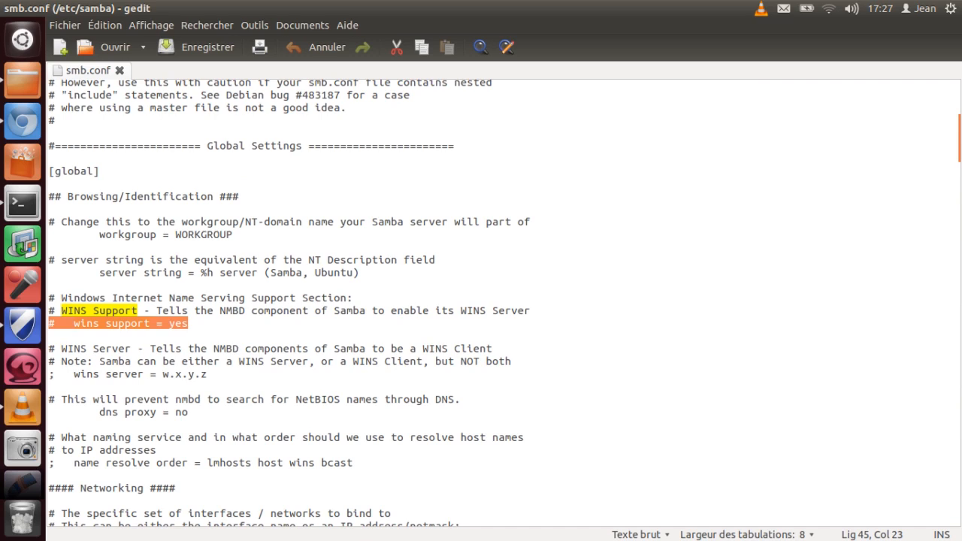
left_click(163, 324)
key("Right")
key("shift+Right")
key("shift+Right")
key("shift+Right")
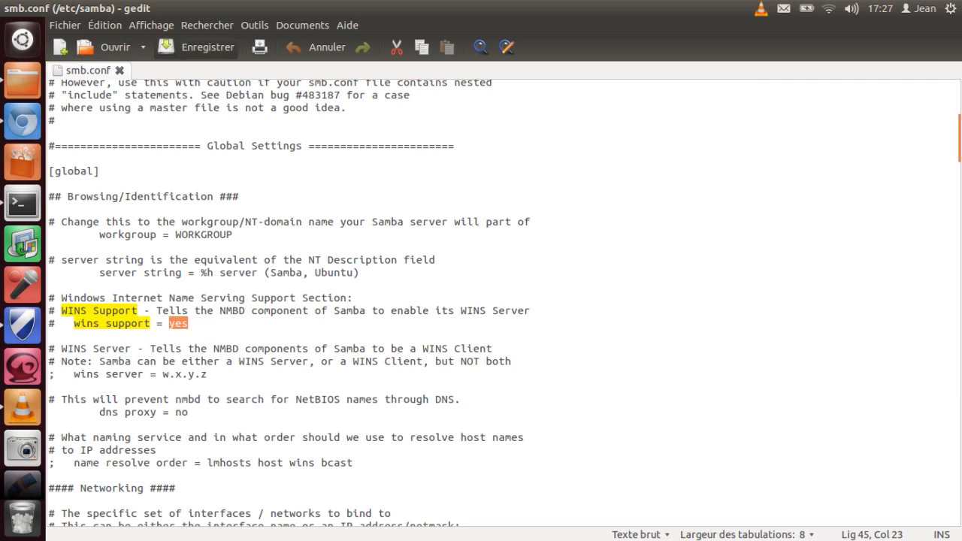
left_click(197, 46)
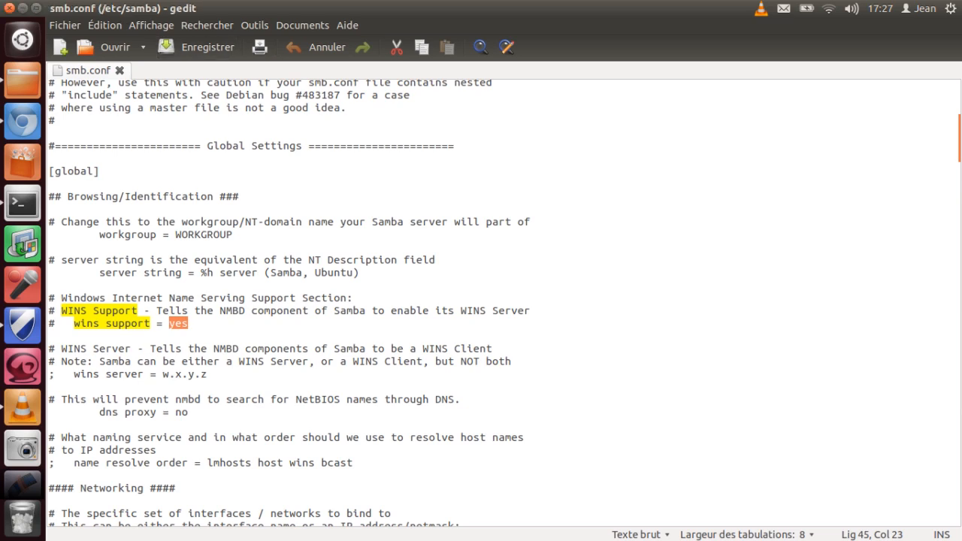
left_click(9, 8)
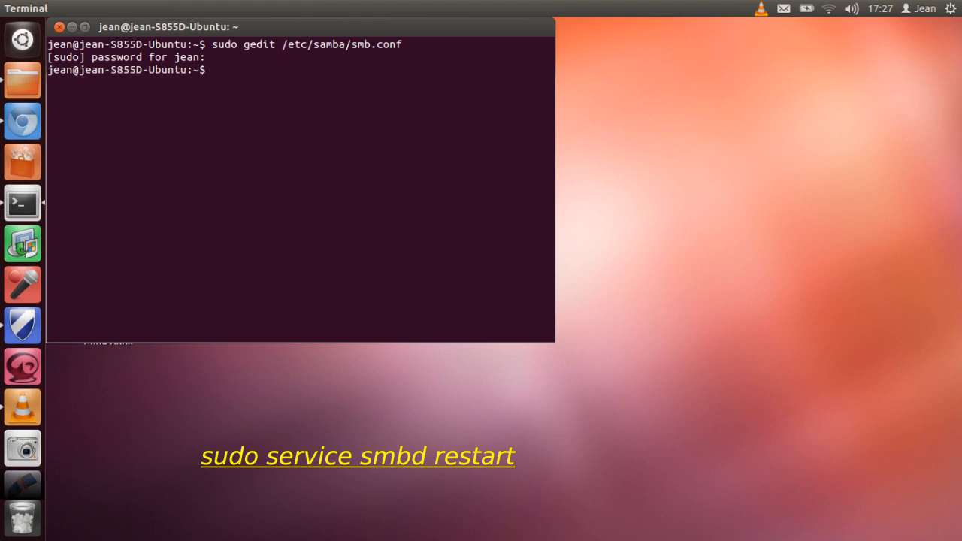
Step: Restart the Samba service from the terminal with sudo service smbd restart
type("sudo service smbd restart")
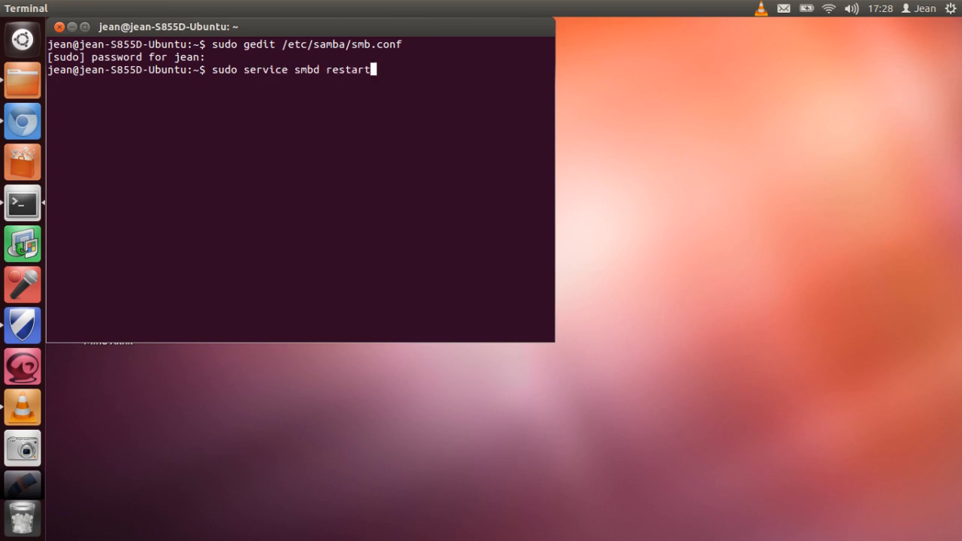
key("Return")
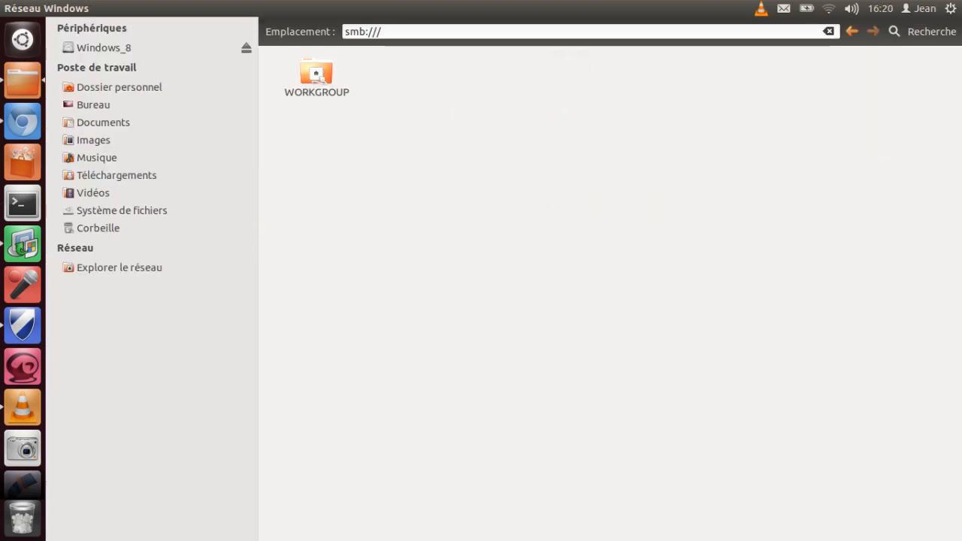
Step: Check access after the Samba restart by opening the Vidéos share on WORKGROUP's S855D-UBUN computer
double_click(317, 73)
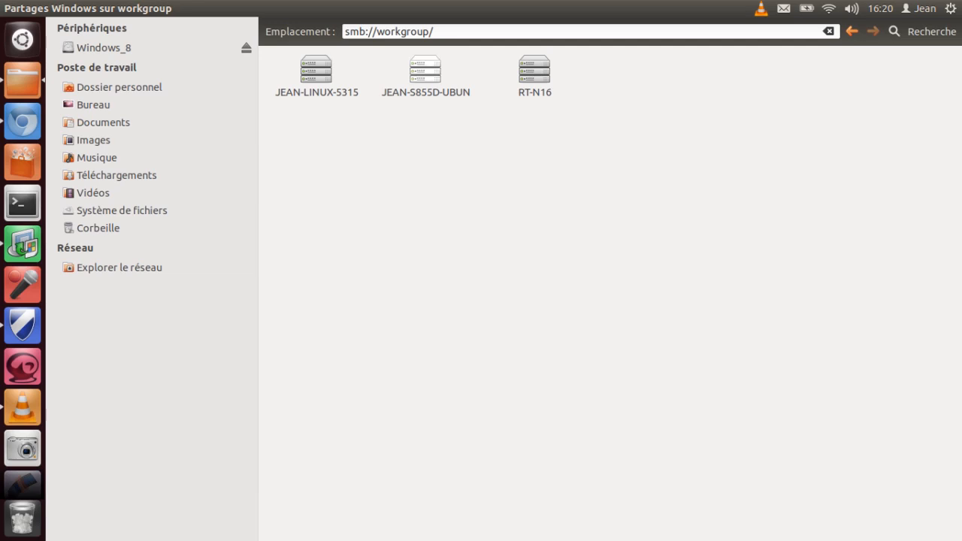
double_click(426, 72)
left_click(643, 72)
double_click(643, 73)
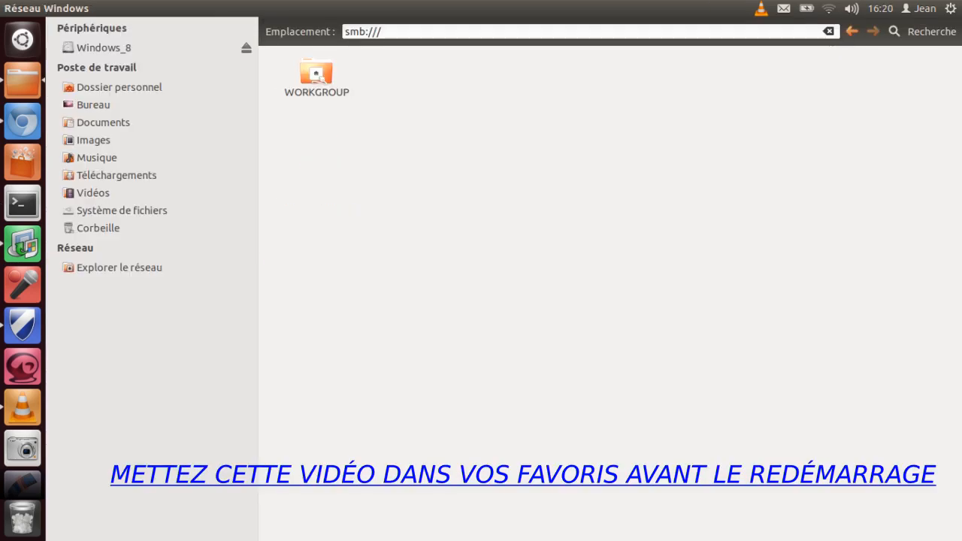
Step: Browse again from the Windows network to the S855D-UBUN computer and reopen its Vidéos share
double_click(316, 73)
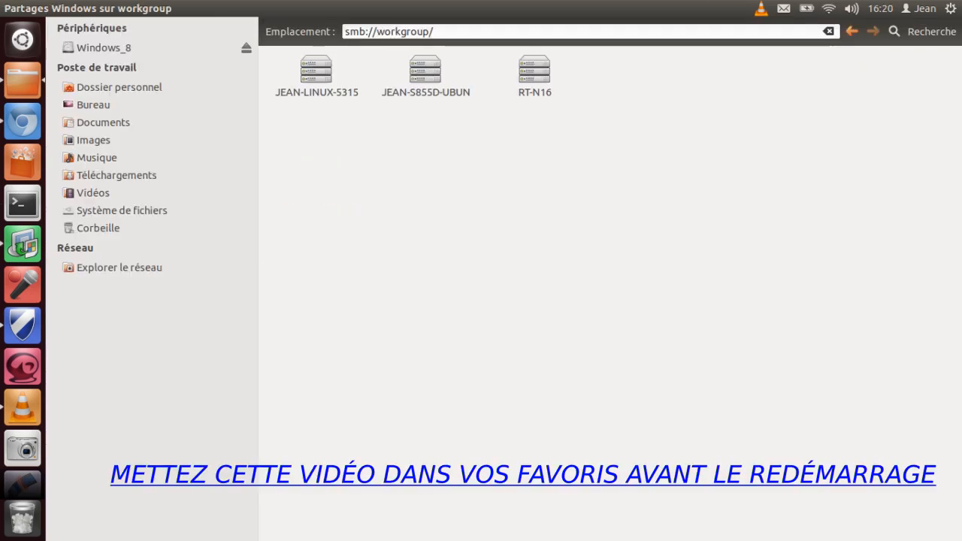
double_click(425, 73)
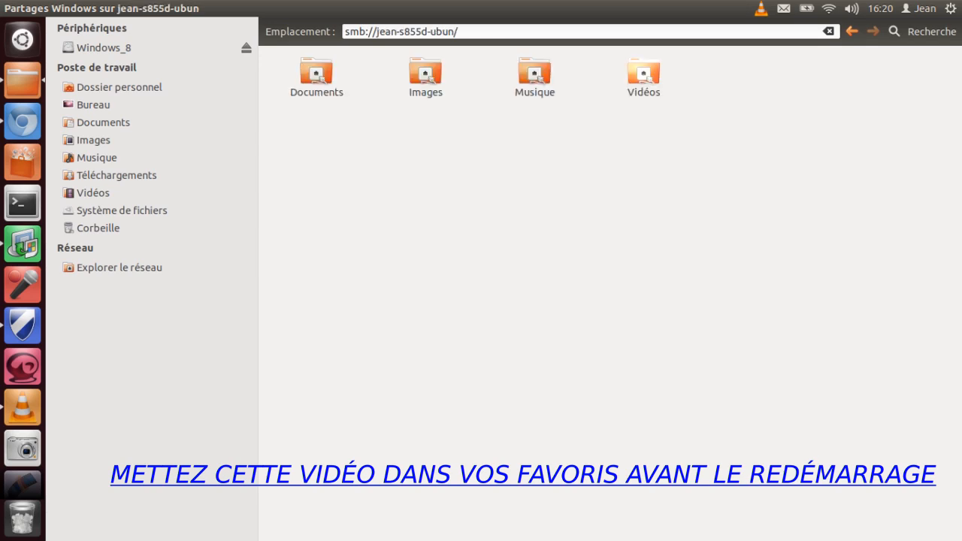
double_click(643, 73)
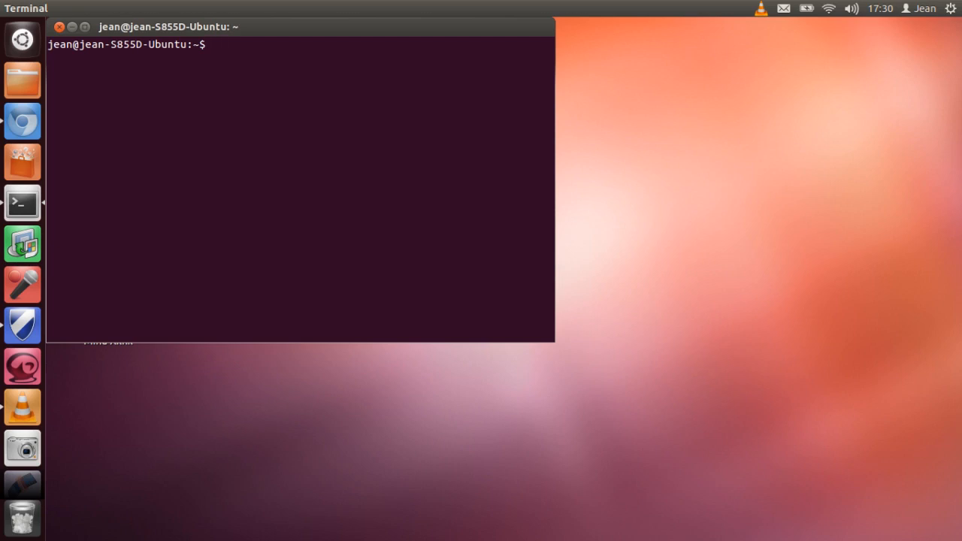
Step: Open the /etc/nsswitch.conf file with administrator rights from the terminal using sudo gedit
type("sudo gedit")
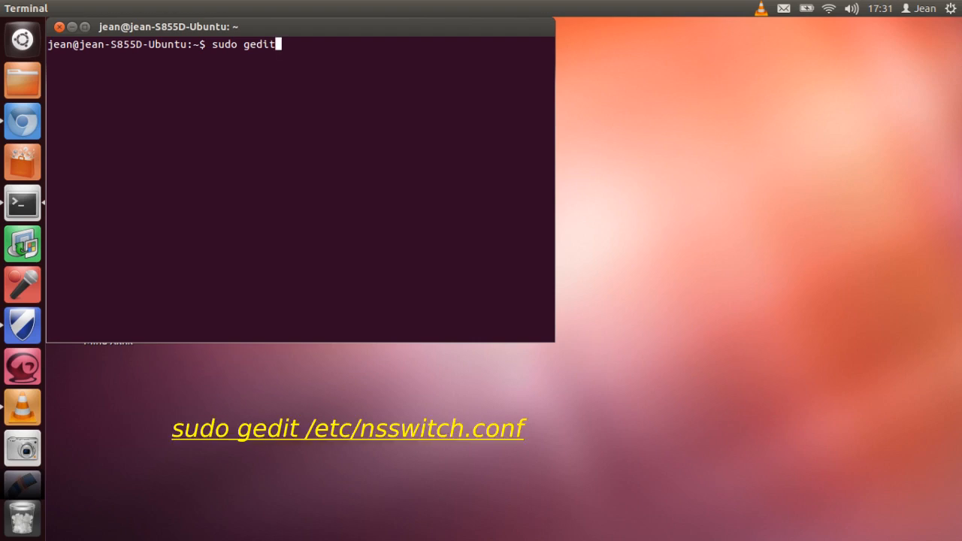
type(" /etc/nssw")
key("Tab")
key("Return")
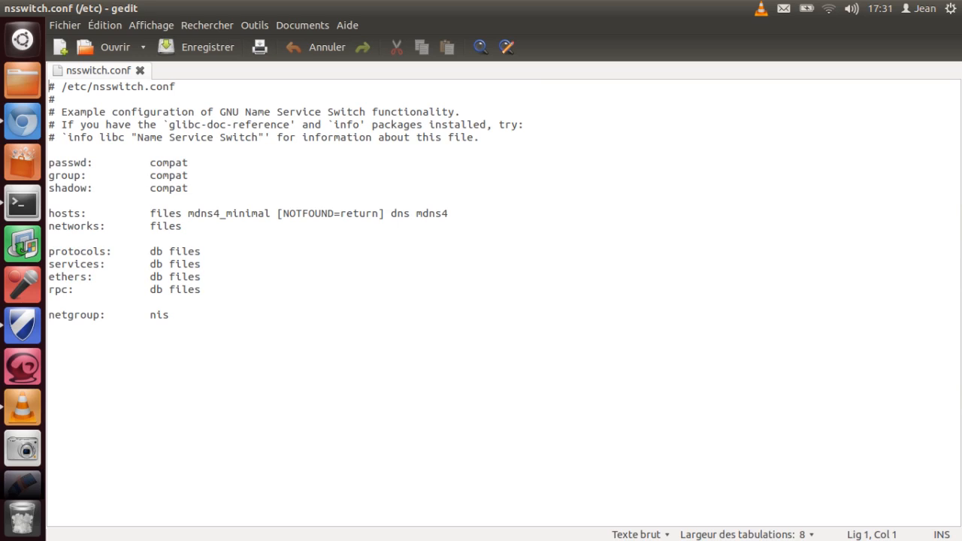
Step: Insert wins before dns on the hosts line of nsswitch.conf, and save and close the file
left_click_drag(48, 214, 448, 214)
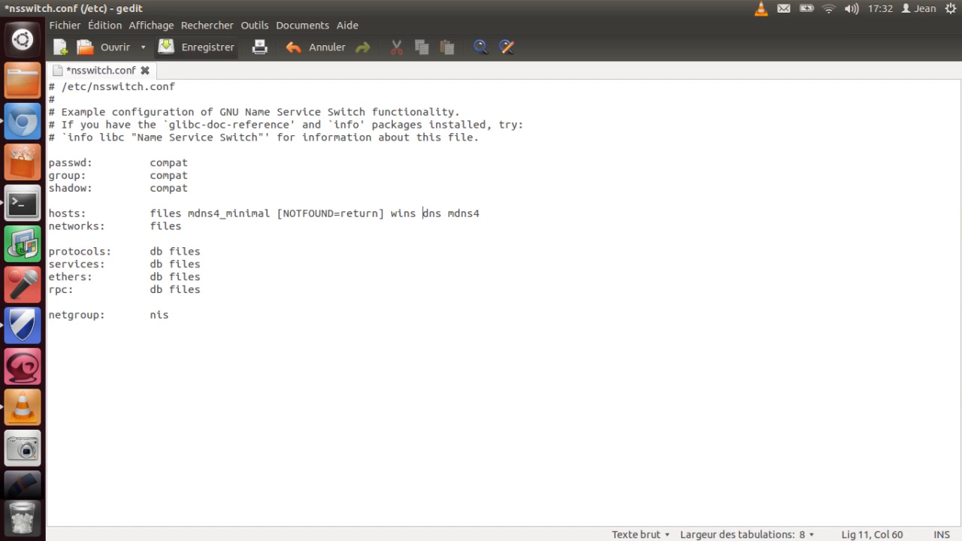
left_click(169, 46)
key("ctrl+q")
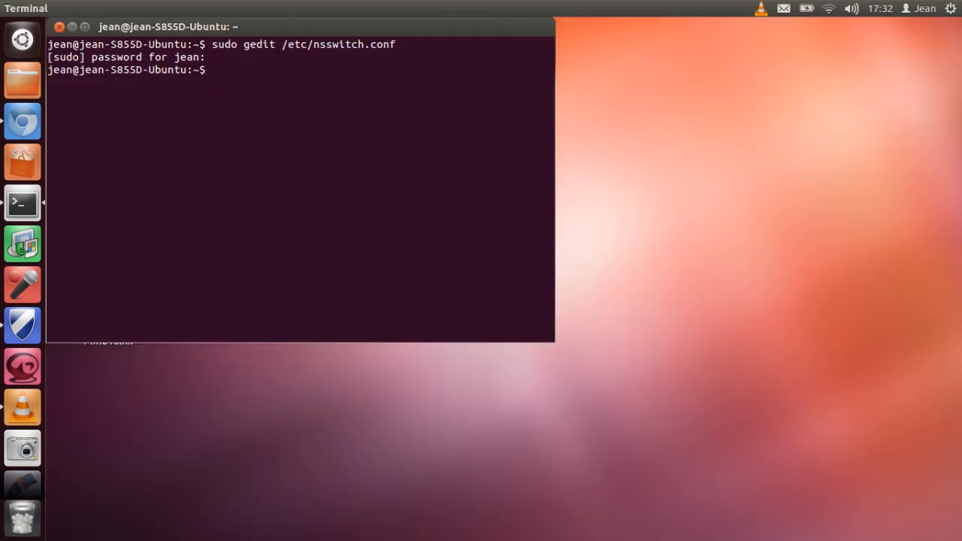
key("Up")
key("Return")
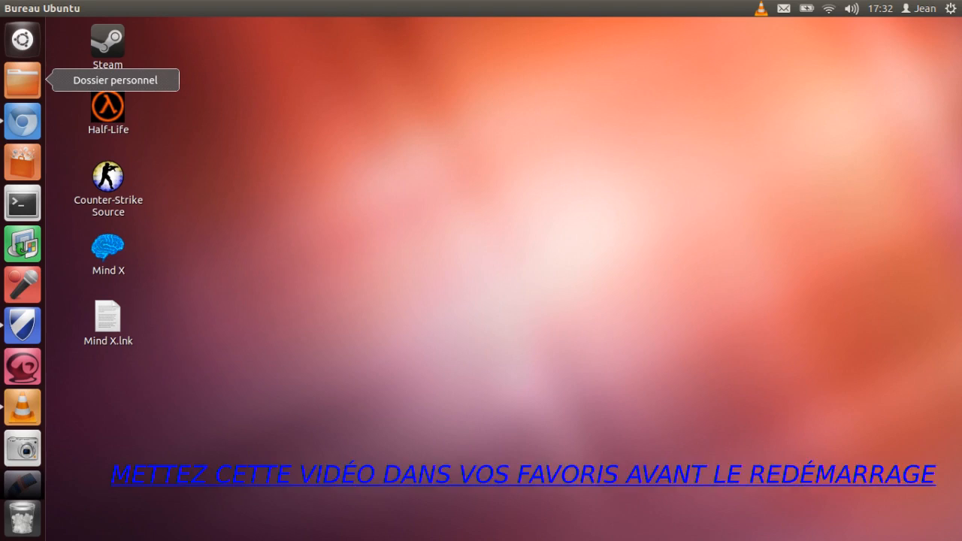
Step: Check network access following the nsswitch.conf change by browsing WORKGROUP to the S855D-UBUN computer's Vidéos share
left_click(119, 267)
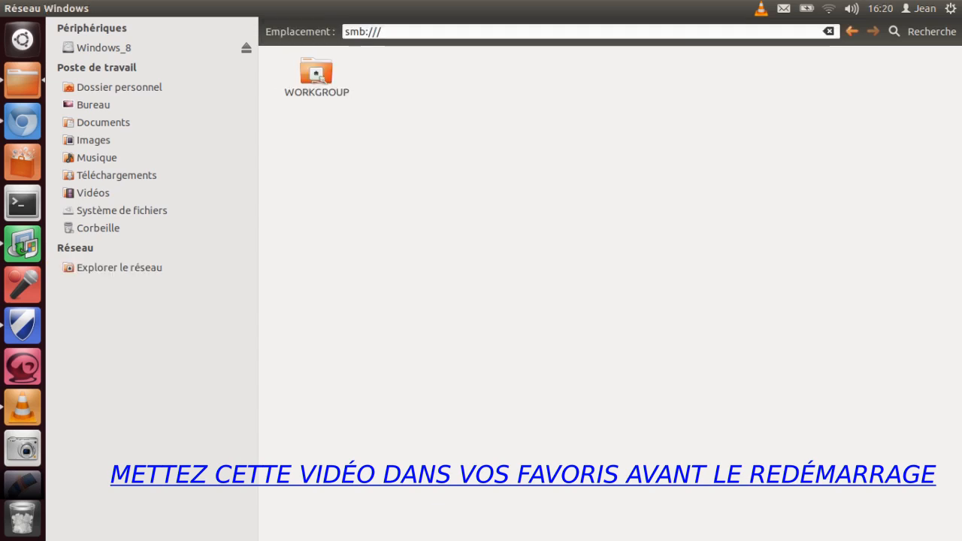
double_click(317, 74)
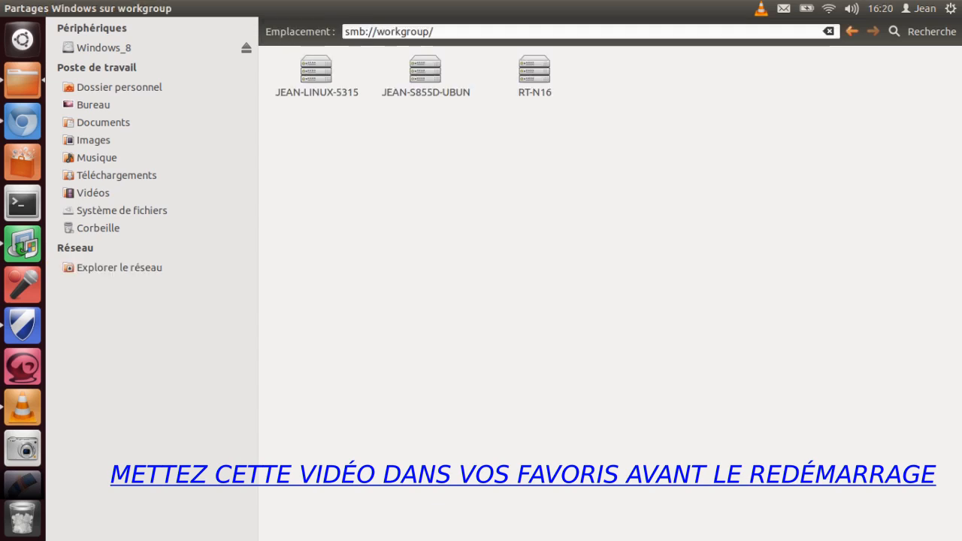
double_click(426, 70)
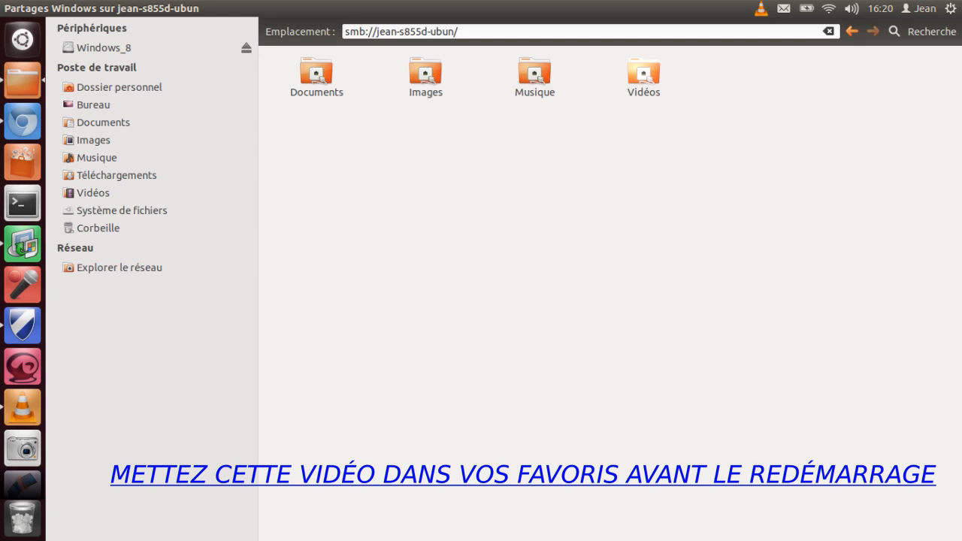
double_click(644, 75)
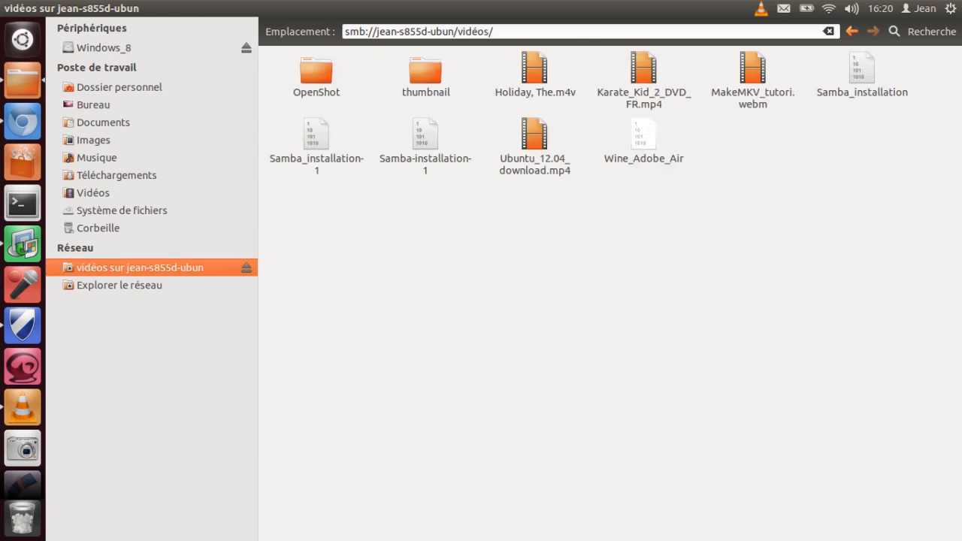